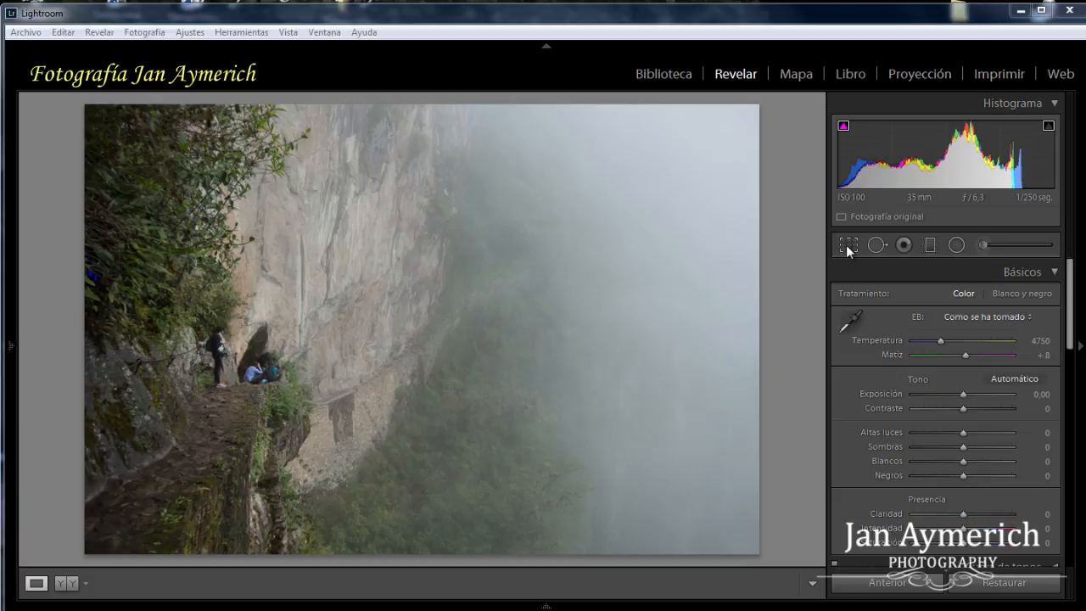
Crop the photo to a 16 x 9 aspect ratio, trimming the upper part and a strip of the foggy side, and apply the crop
click(845, 244)
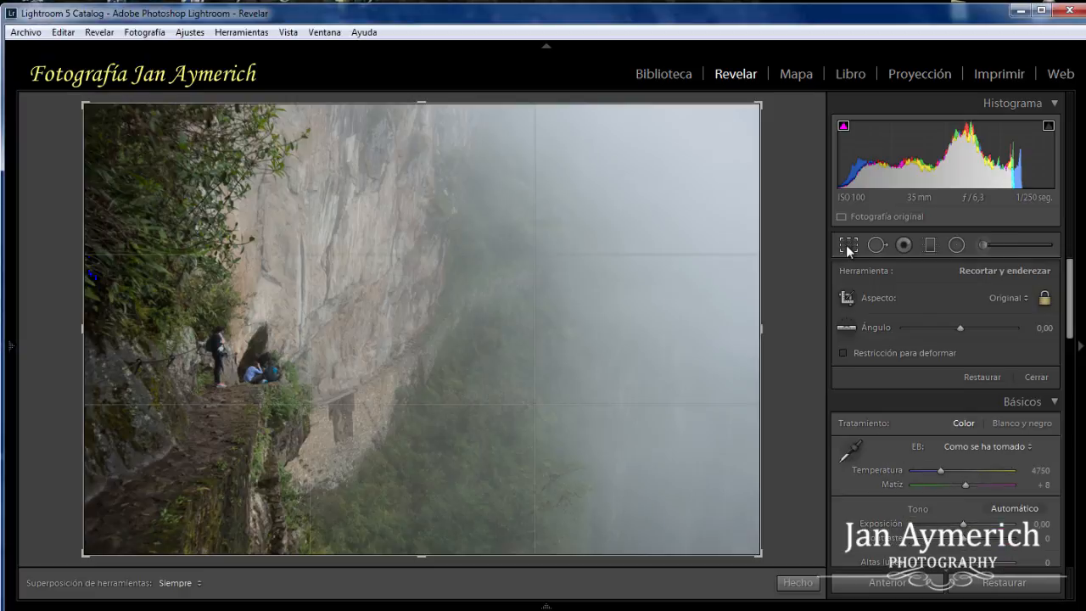
click(1003, 297)
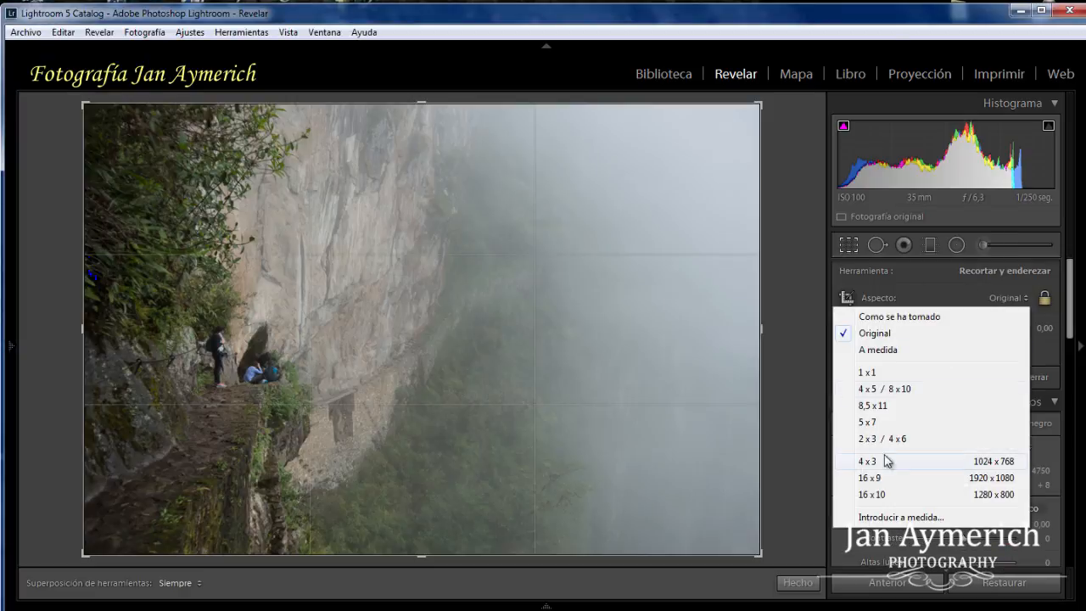
click(884, 477)
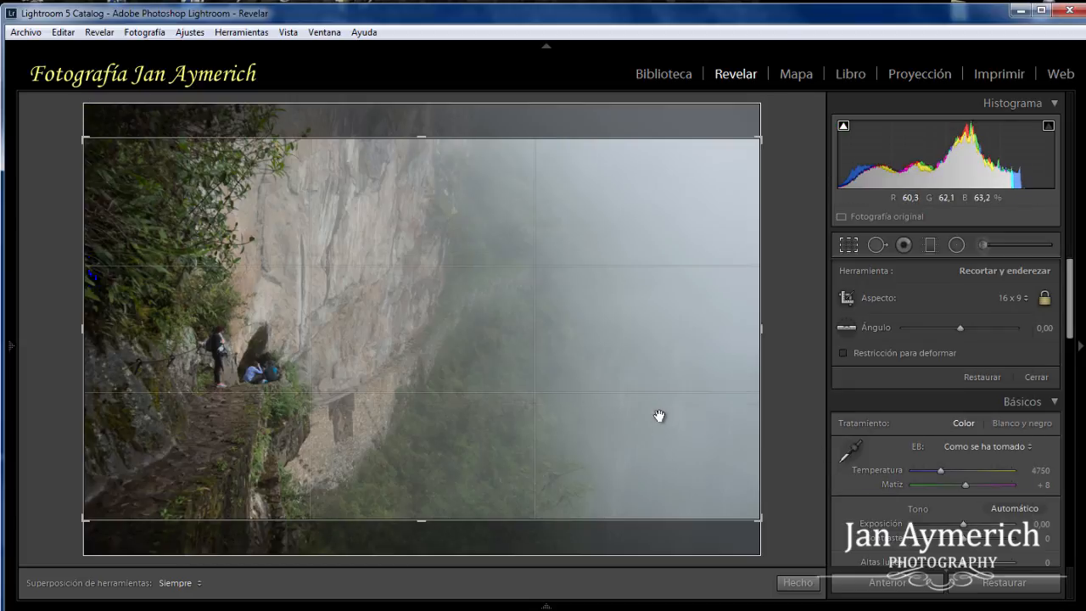
drag(653, 361, 654, 322)
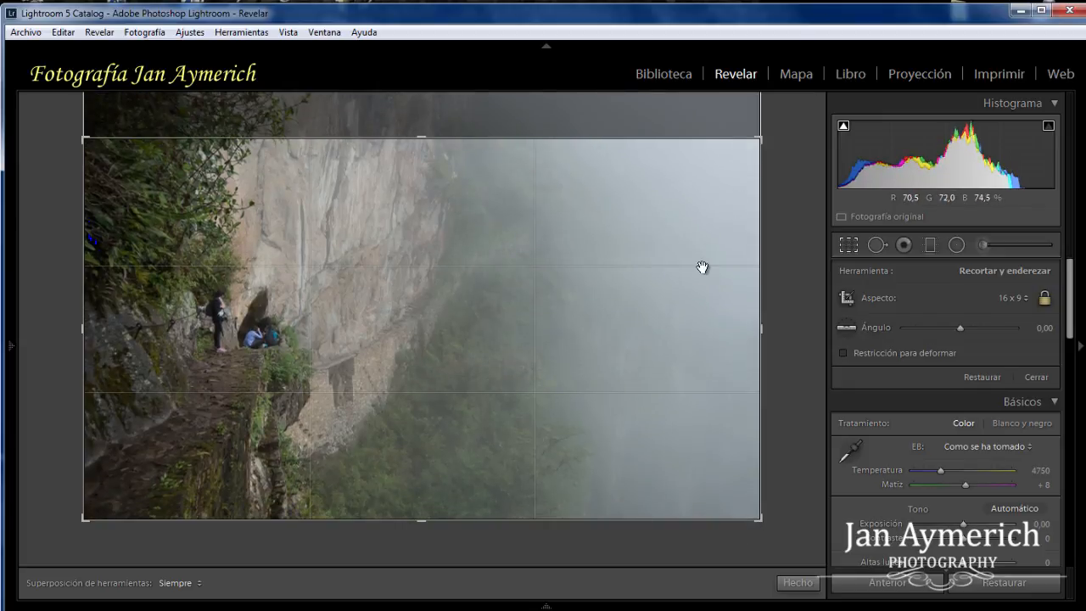
drag(758, 140, 727, 157)
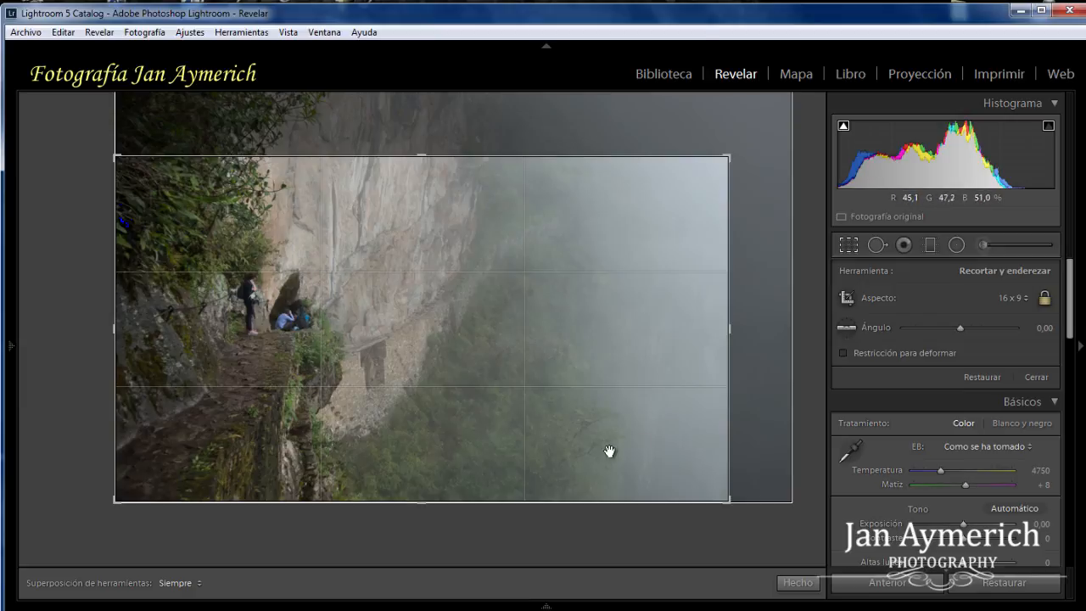
click(796, 585)
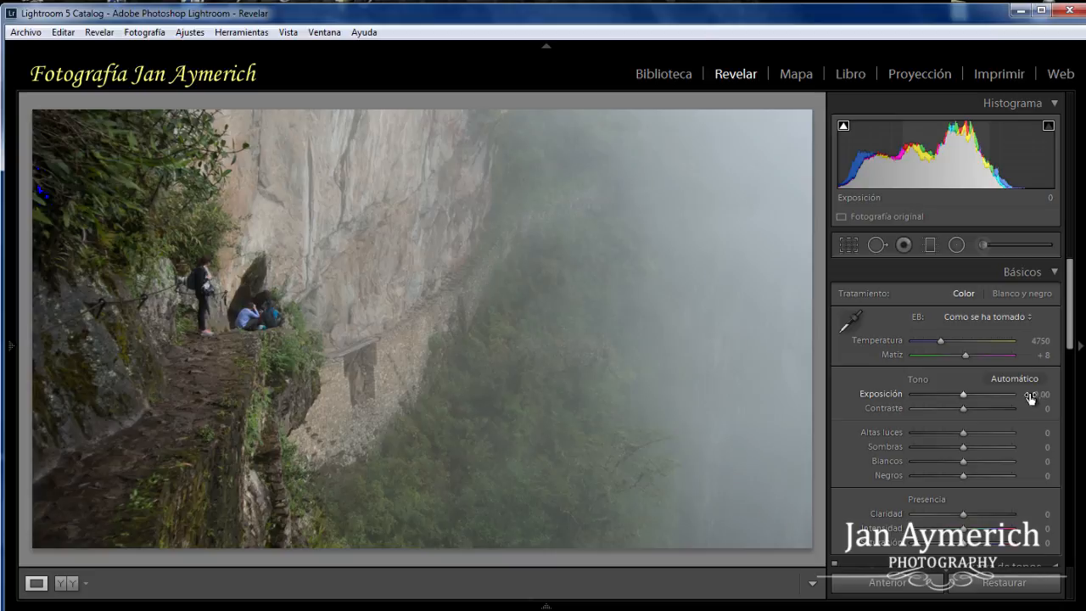
Set the basic tone values to Exposure +0,10, Whites +56, Blacks +15 and Contrast +24
drag(1033, 397, 1034, 397)
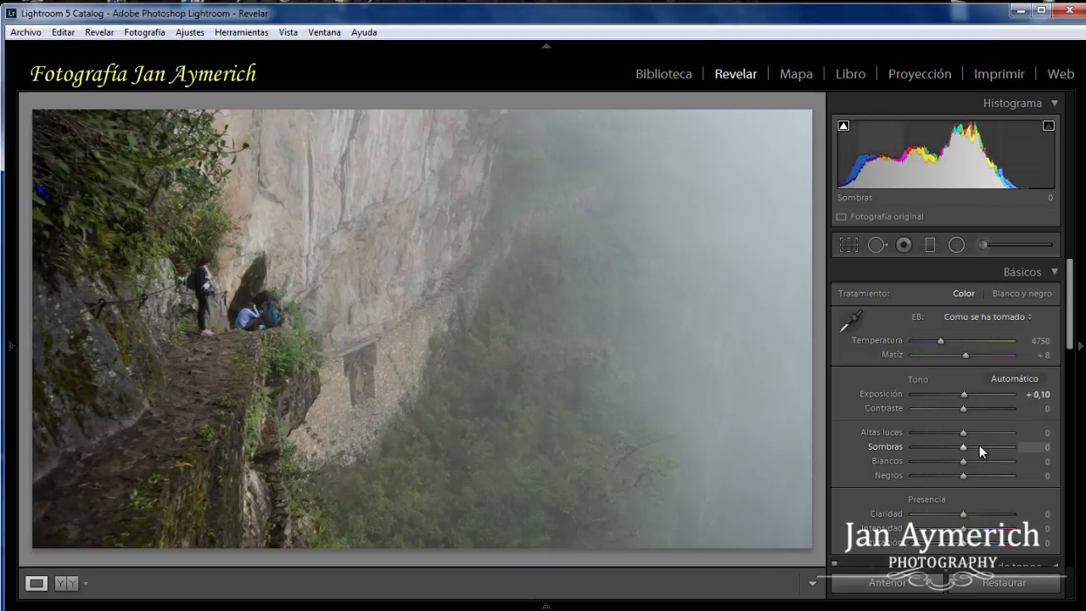
drag(963, 460, 990, 463)
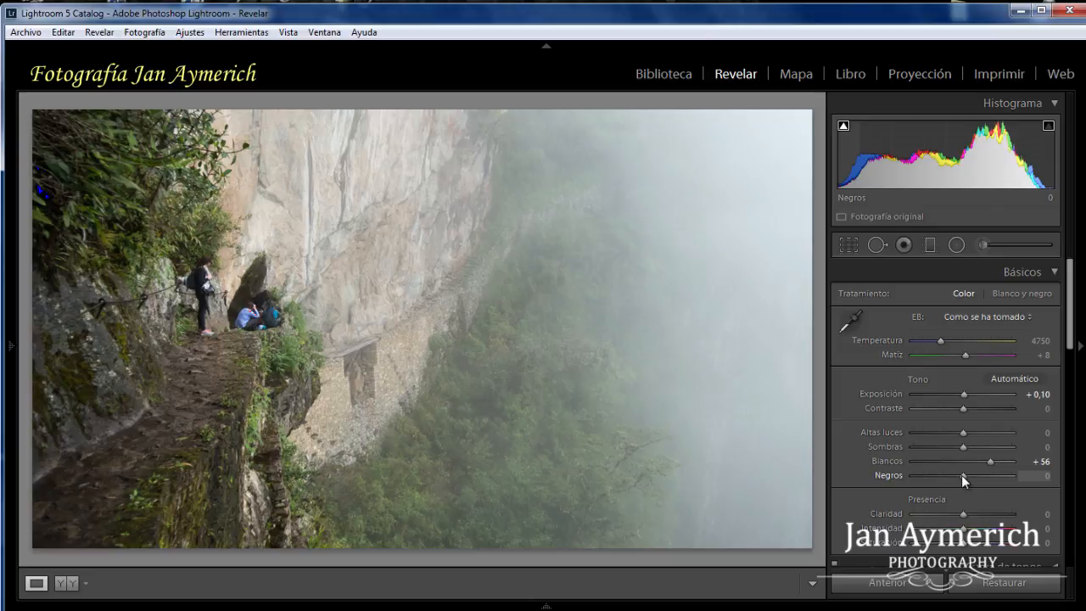
drag(965, 474, 967, 475)
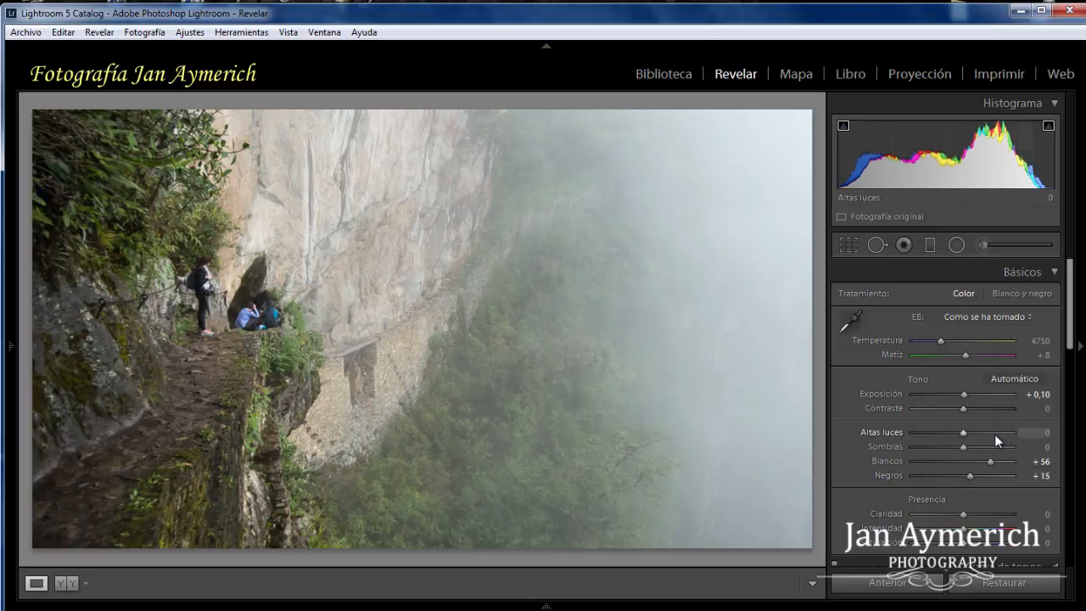
drag(964, 406, 975, 405)
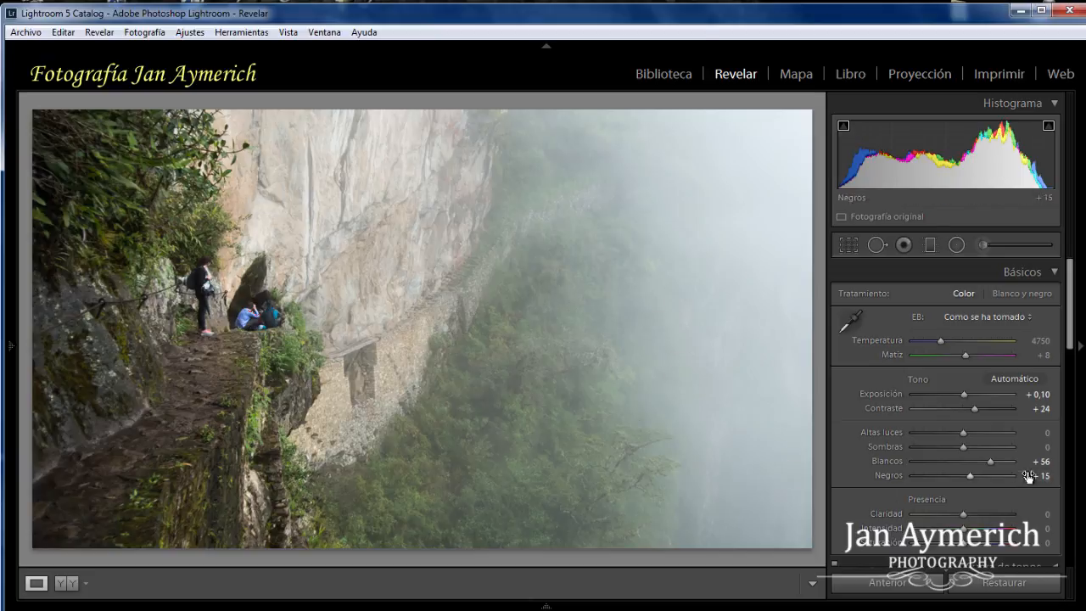
Set Clarity to +49 and Vibrance to +8, and add a post-crop vignette with an amount of -11
drag(1069, 345, 1070, 381)
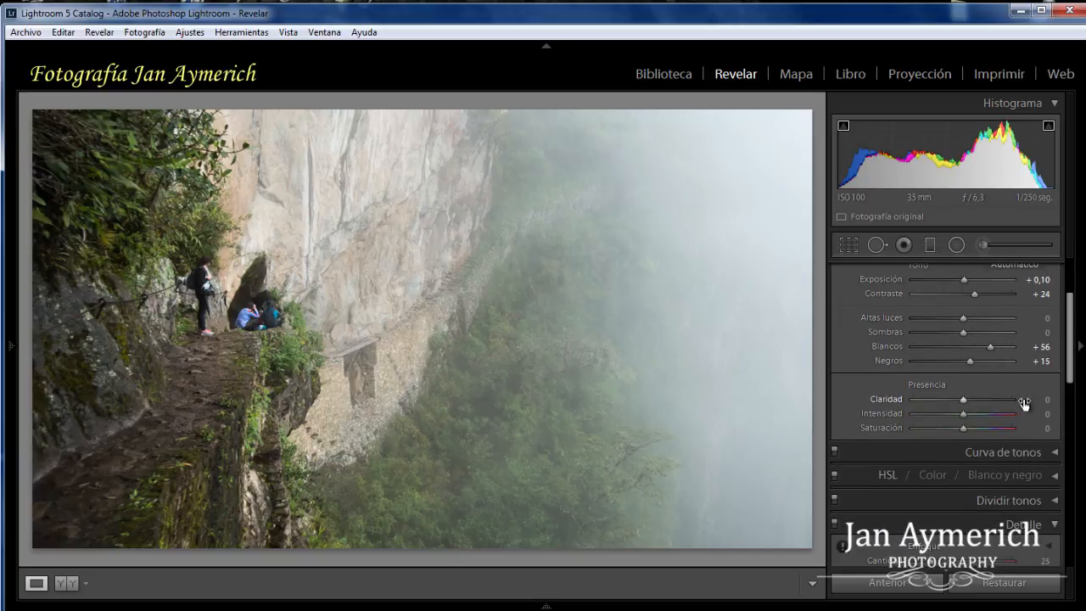
drag(1022, 398, 1048, 402)
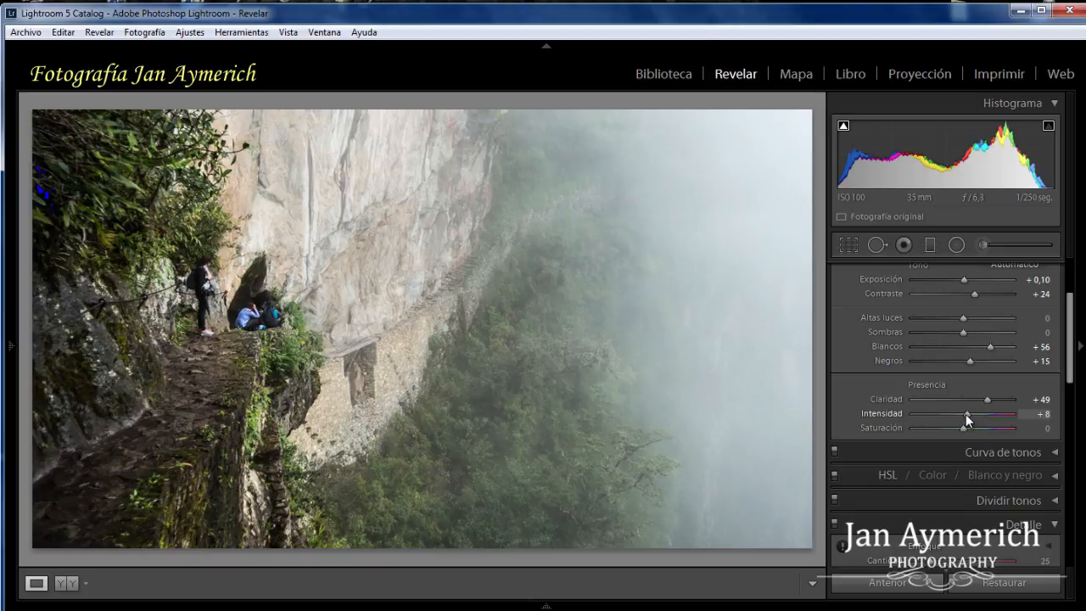
drag(1068, 359, 1070, 564)
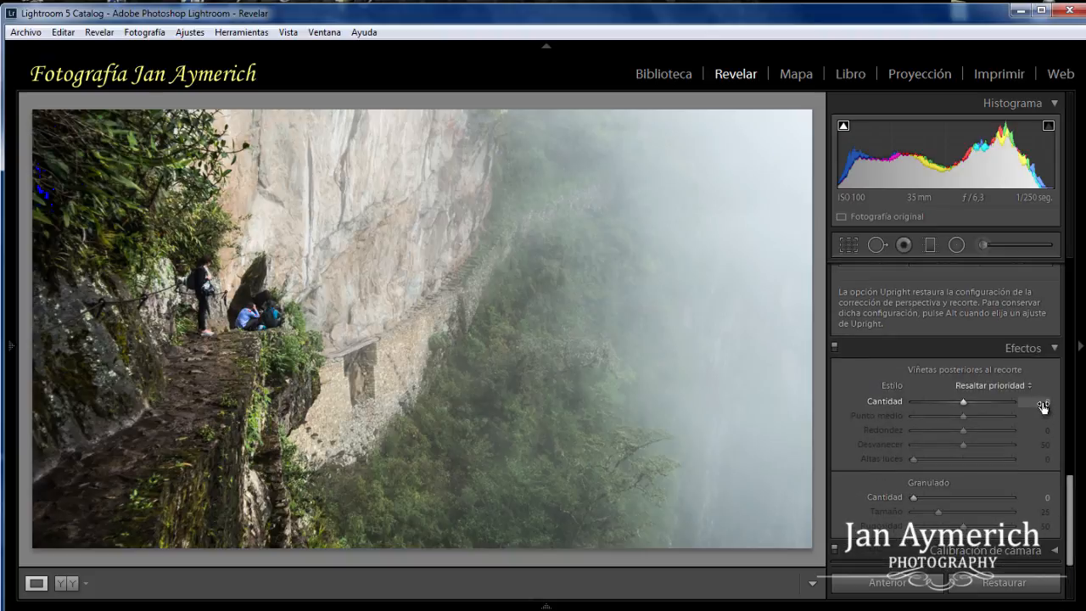
drag(1042, 405, 1032, 404)
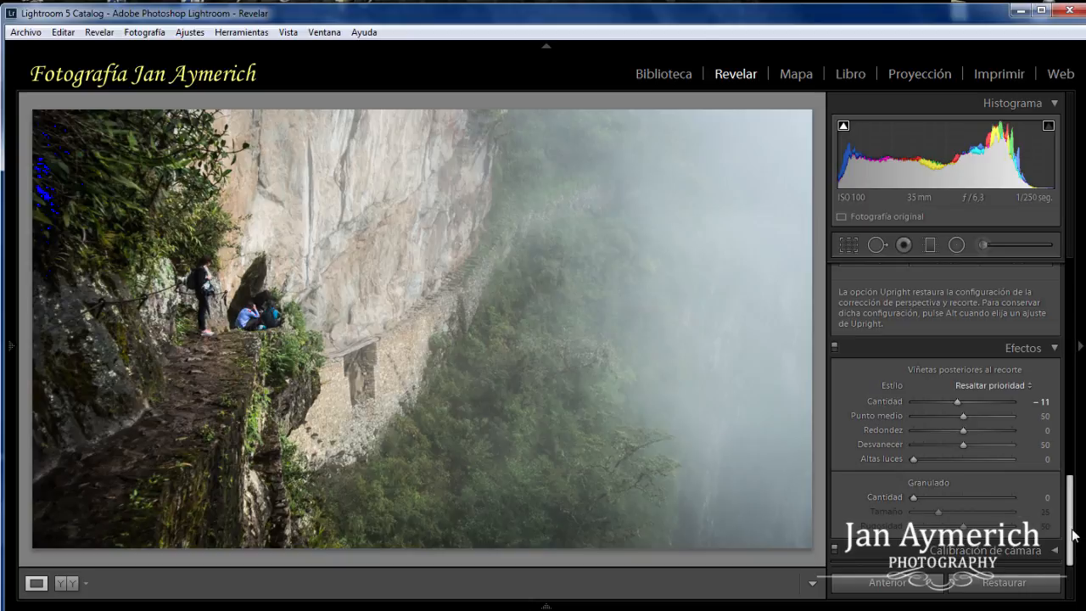
Raise Blacks to +25 and cool the white balance to a temperature of 4500
drag(1070, 536, 1069, 319)
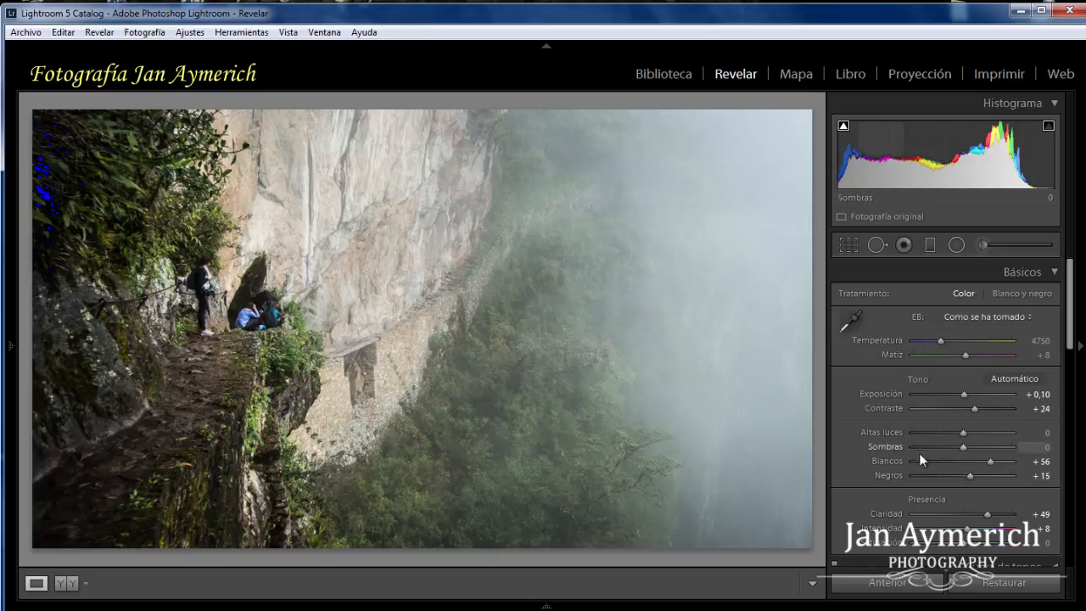
drag(966, 475, 970, 475)
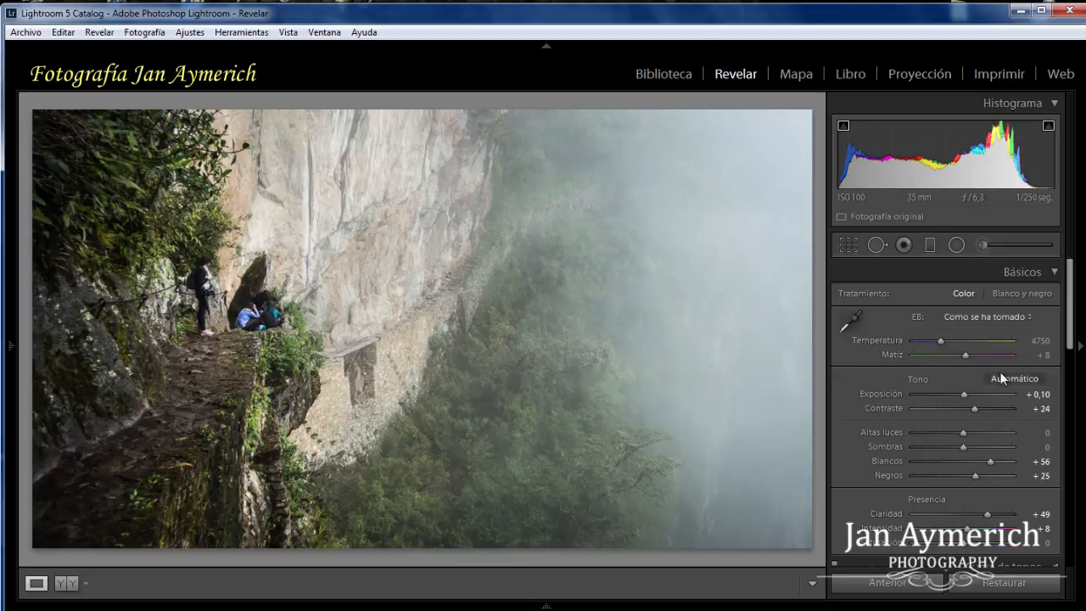
drag(1037, 346, 1035, 346)
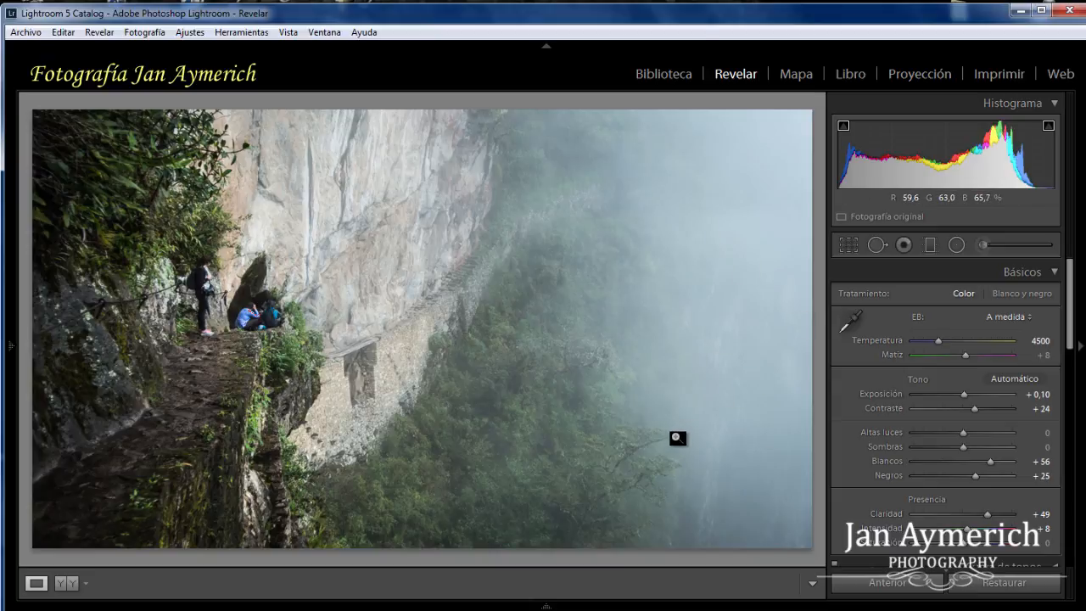
Set up a new adjustment brush with Contrast 26 and Clarity 100, and review its size, feather and flow settings
click(984, 245)
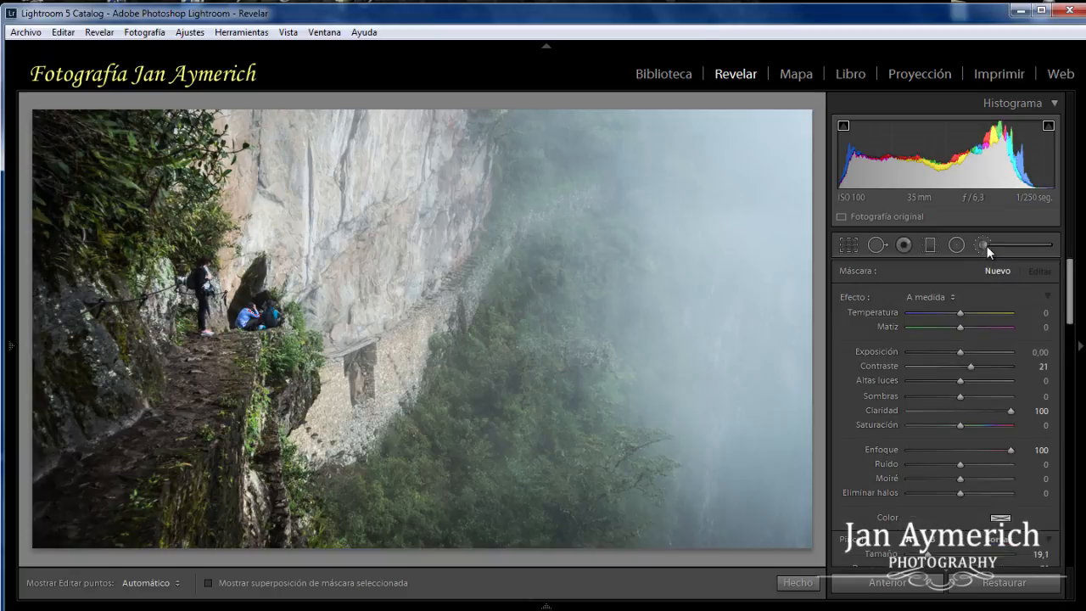
alt+click(859, 298)
drag(959, 410, 969, 409)
drag(968, 367, 974, 368)
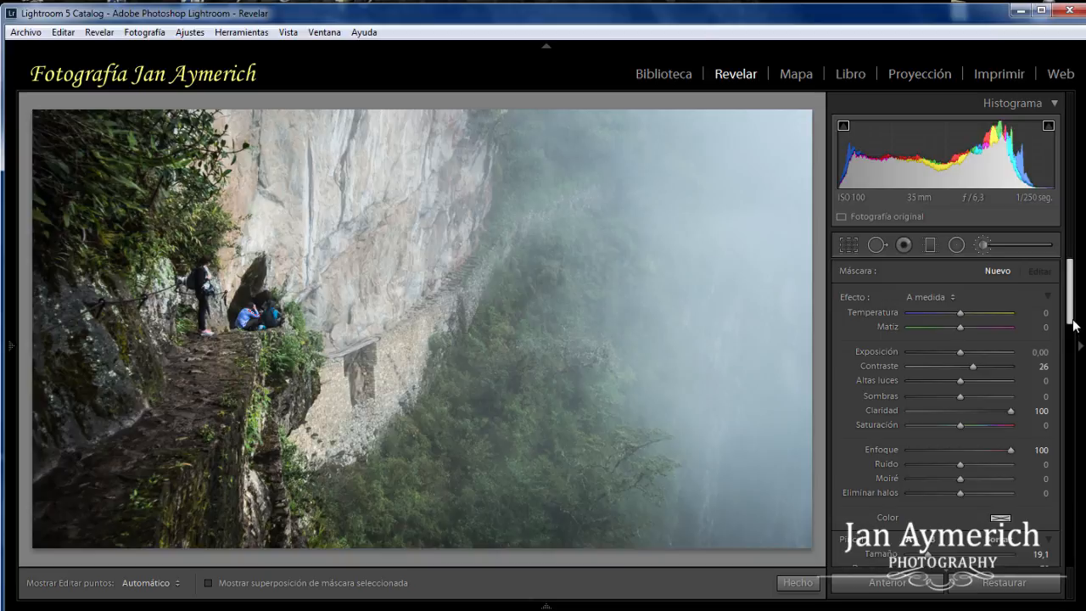
drag(1073, 325, 1074, 344)
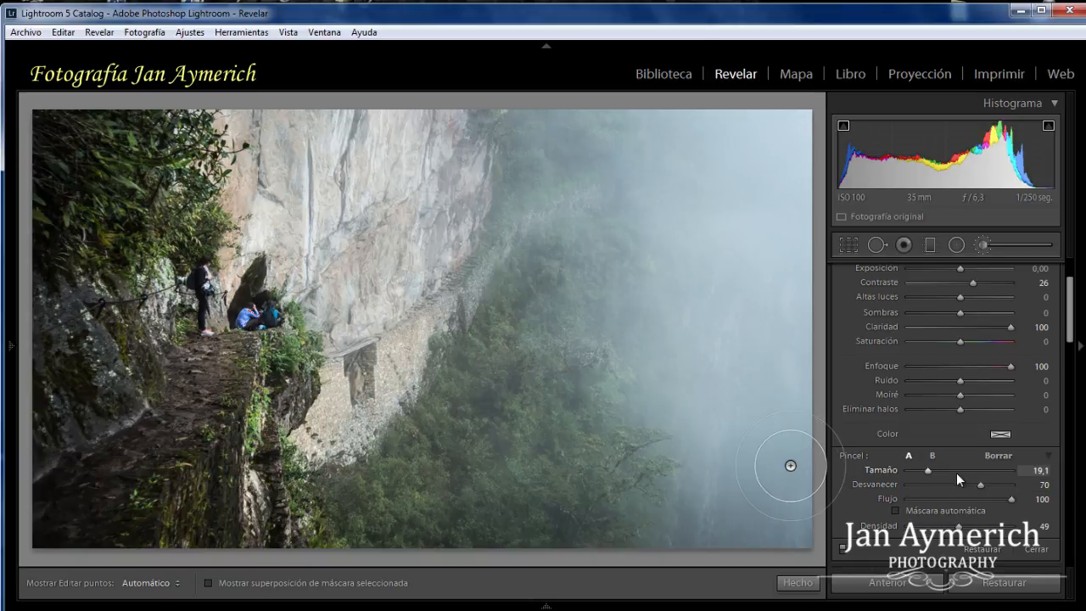
drag(1072, 335, 1073, 315)
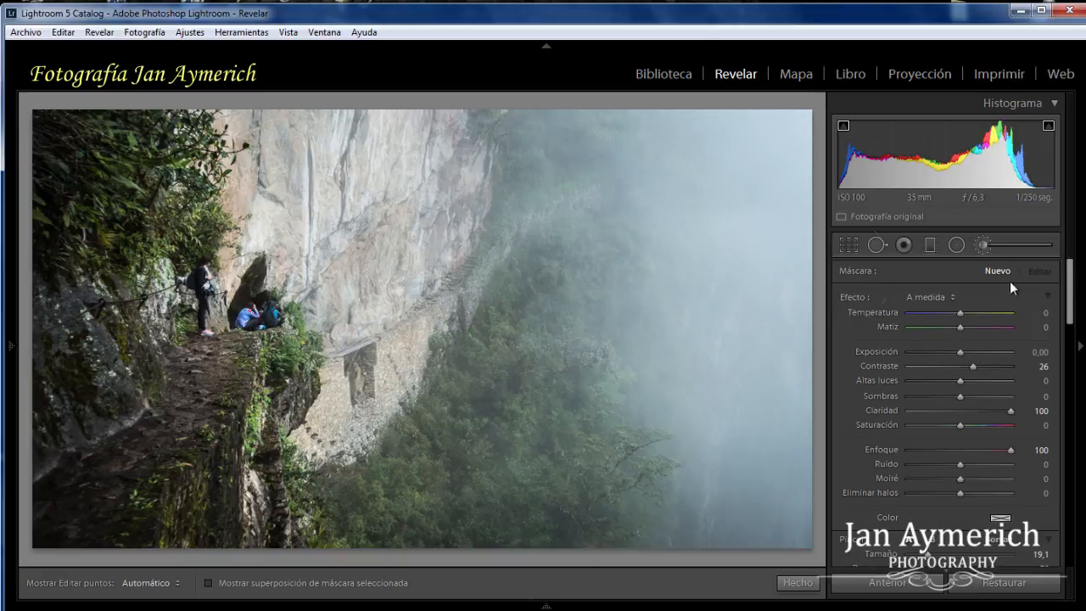
Paint the brush adjustment over the fog and forest beside the cliff, and check its coverage with the mask overlay
click(709, 193)
mouse_move(688, 209)
mouse_down()
mouse_move(673, 165)
mouse_move(656, 196)
mouse_move(617, 198)
mouse_move(569, 133)
mouse_move(596, 120)
mouse_move(591, 152)
mouse_move(574, 159)
mouse_move(696, 160)
mouse_move(796, 127)
mouse_move(813, 136)
mouse_move(600, 230)
mouse_move(555, 190)
mouse_move(610, 179)
mouse_move(561, 277)
mouse_move(591, 222)
mouse_move(550, 346)
mouse_move(567, 281)
mouse_move(517, 371)
mouse_move(419, 496)
mouse_move(431, 464)
mouse_move(370, 500)
mouse_move(457, 521)
mouse_move(537, 459)
mouse_move(635, 430)
mouse_move(650, 481)
mouse_move(626, 533)
mouse_move(560, 480)
mouse_move(665, 252)
mouse_move(641, 230)
mouse_move(694, 533)
mouse_move(730, 472)
mouse_move(795, 432)
mouse_move(786, 428)
mouse_move(807, 379)
mouse_move(798, 186)
mouse_move(790, 232)
mouse_move(805, 263)
mouse_move(681, 330)
mouse_move(768, 174)
mouse_move(710, 217)
mouse_move(585, 150)
mouse_move(575, 132)
mouse_move(559, 165)
mouse_move(634, 135)
mouse_move(575, 252)
mouse_move(568, 211)
mouse_move(505, 272)
mouse_move(513, 243)
mouse_move(495, 276)
mouse_move(549, 236)
mouse_move(518, 376)
mouse_move(427, 514)
mouse_move(523, 442)
mouse_move(659, 411)
mouse_move(688, 530)
mouse_move(760, 477)
mouse_move(796, 186)
mouse_move(702, 210)
mouse_move(737, 186)
mouse_move(627, 237)
mouse_move(633, 489)
mouse_move(782, 353)
mouse_move(758, 170)
mouse_move(709, 149)
mouse_up()
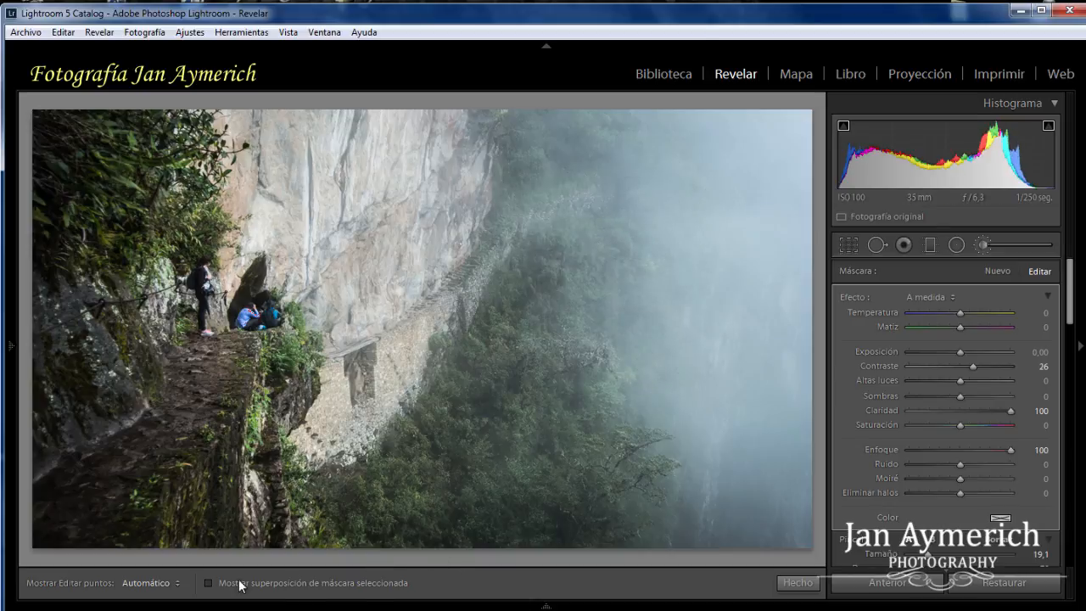
click(208, 582)
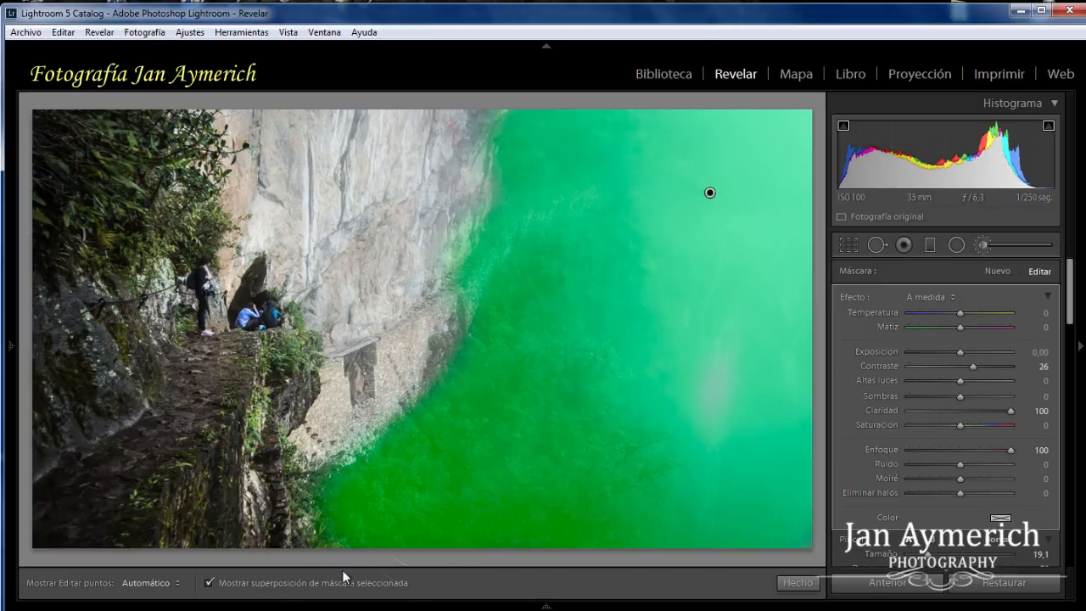
click(209, 582)
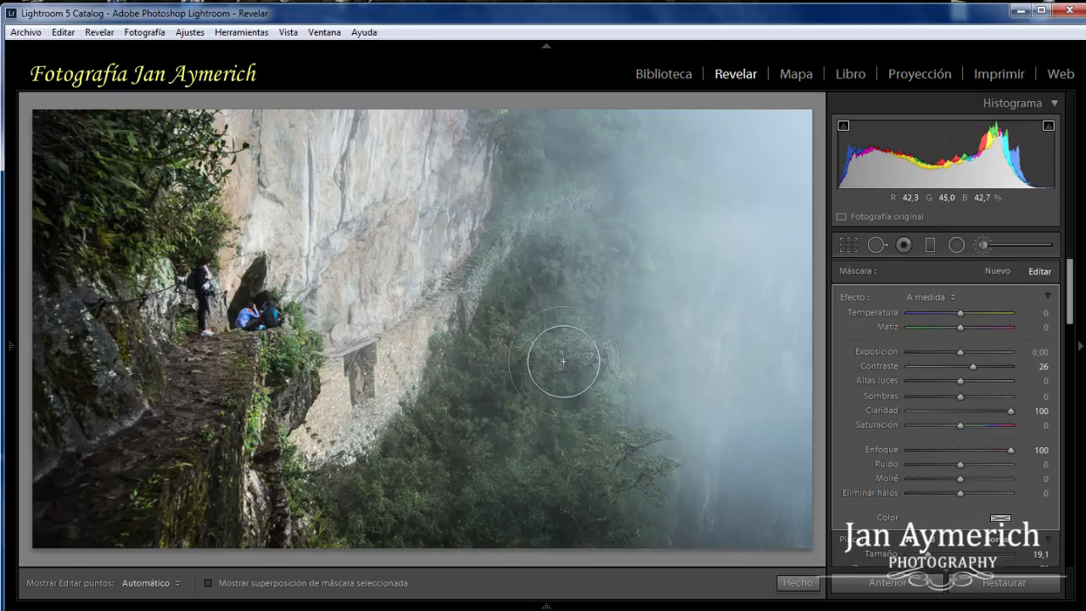
Add a second brush mask with the same settings over the fog and forest, and briefly show its overlay to check coverage
click(992, 272)
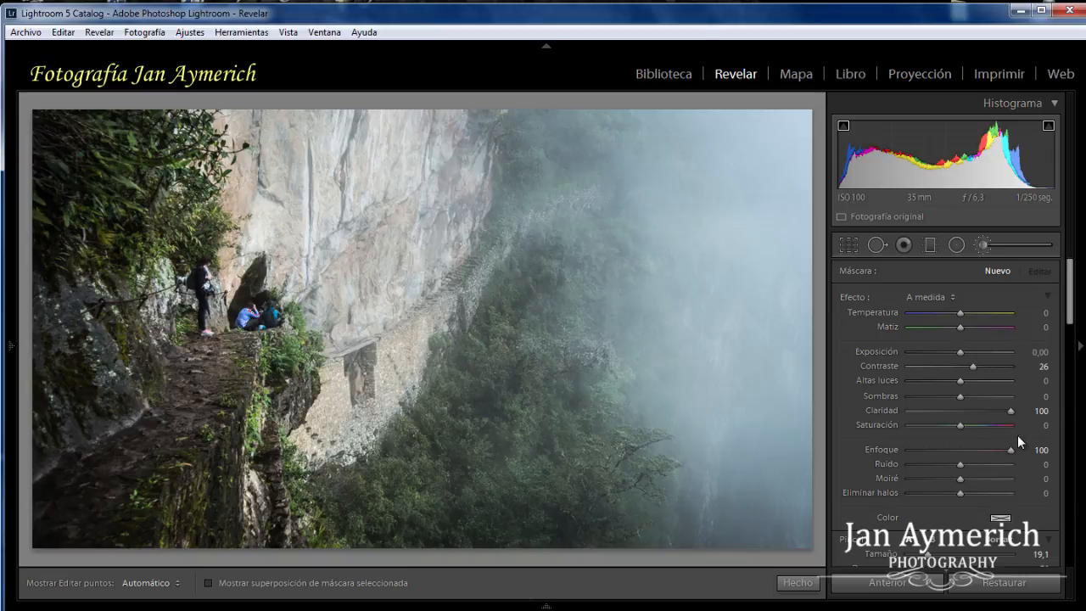
click(709, 191)
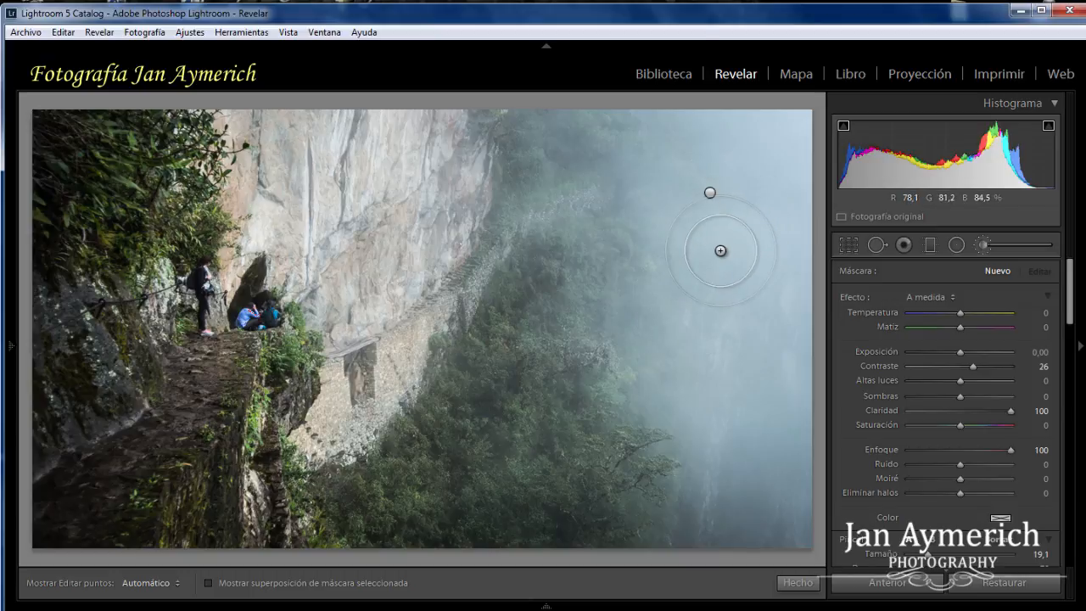
click(721, 251)
key(h)
mouse_move(647, 209)
mouse_down()
mouse_move(564, 137)
mouse_move(564, 120)
mouse_move(566, 313)
mouse_move(579, 363)
mouse_move(473, 471)
mouse_move(515, 451)
mouse_move(432, 493)
mouse_move(567, 488)
mouse_move(631, 466)
mouse_move(653, 497)
mouse_move(646, 408)
mouse_move(681, 232)
mouse_move(681, 181)
mouse_up()
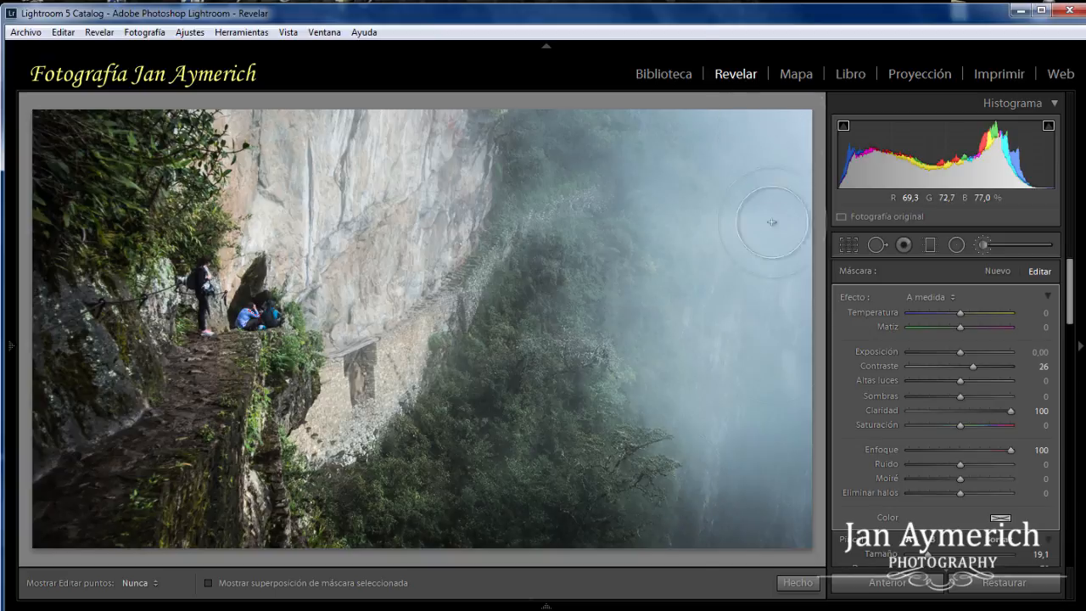
key(h)
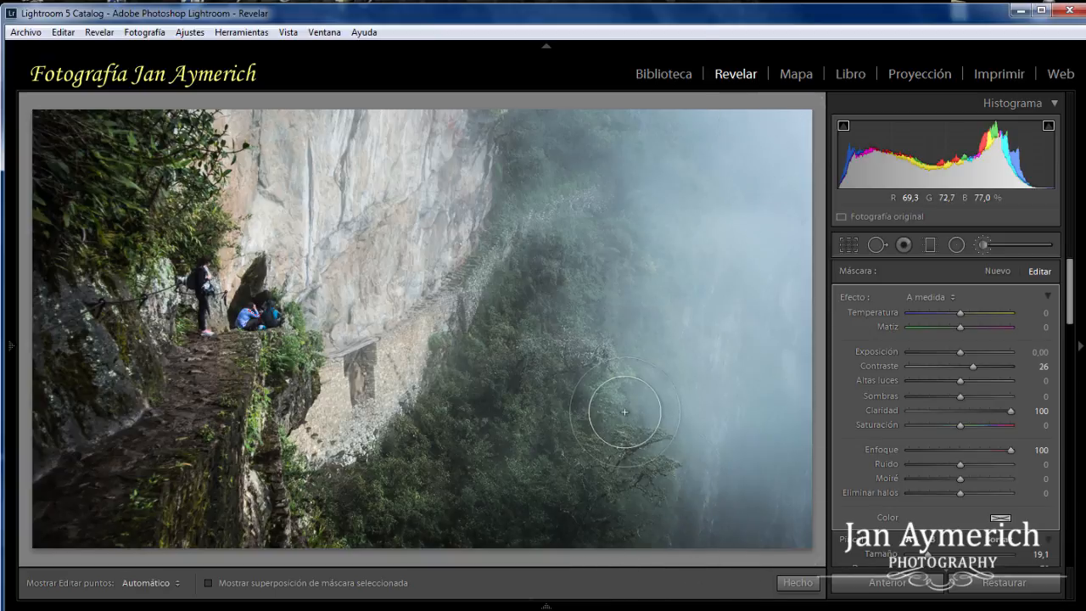
click(208, 583)
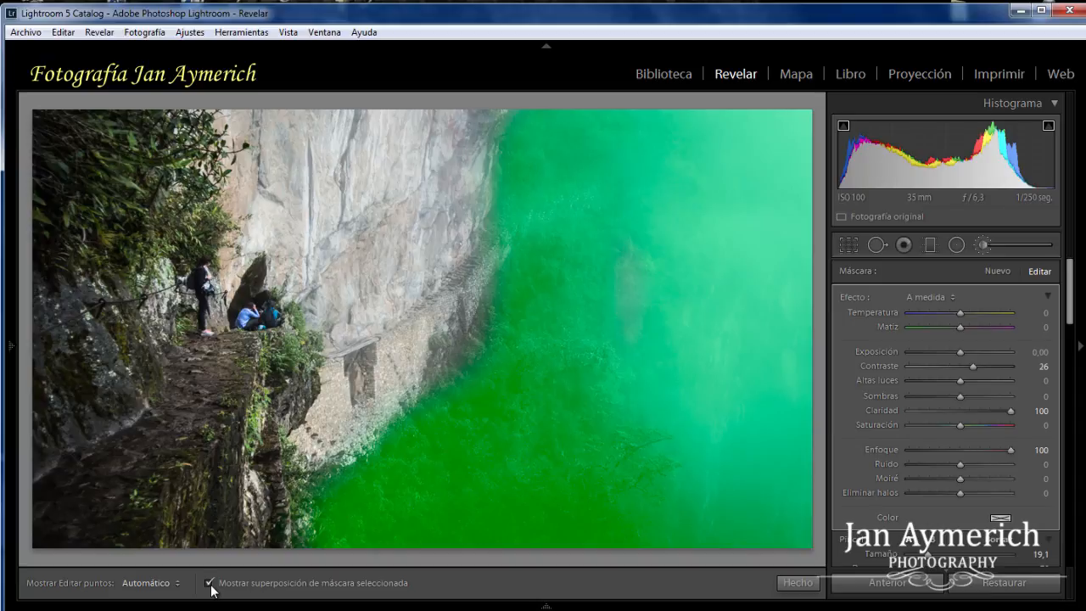
click(209, 584)
key(h)
key(h)
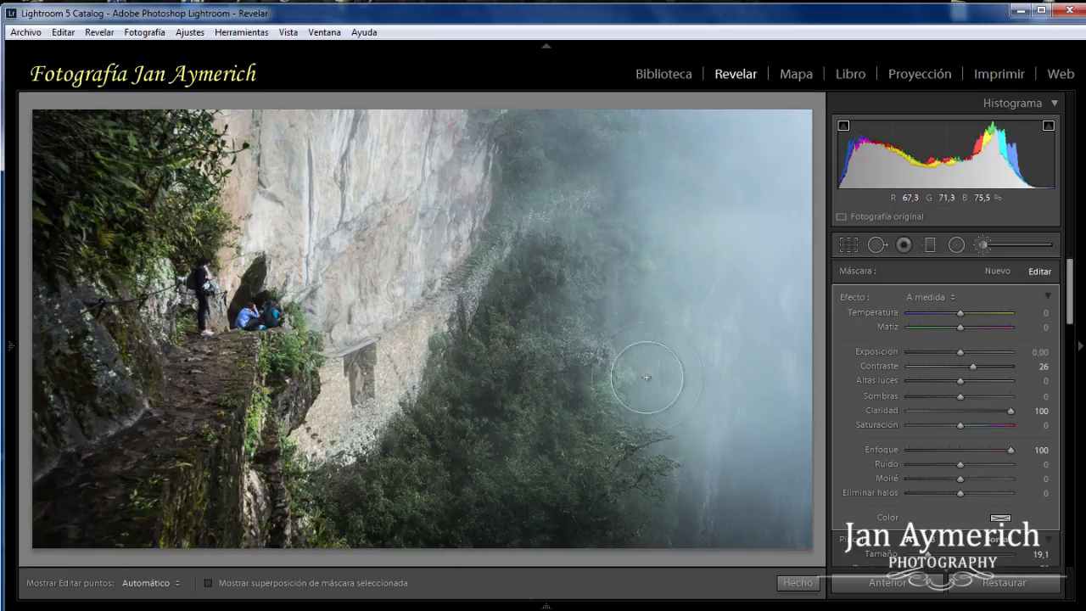
Paint a third brush mask with the same settings over the foggy valley and forest, and display its mask overlay
click(990, 272)
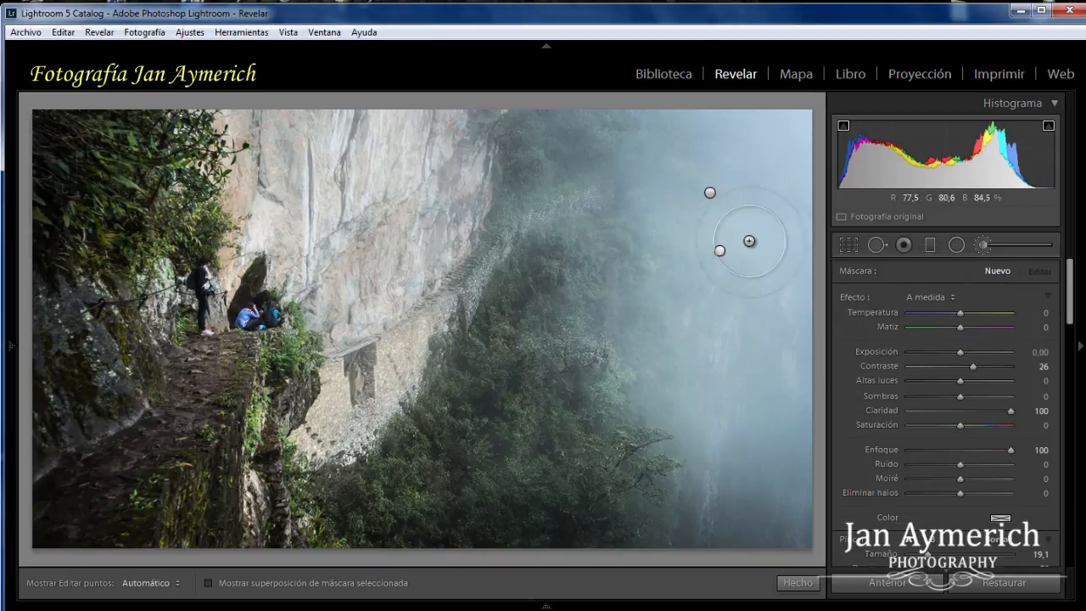
click(763, 212)
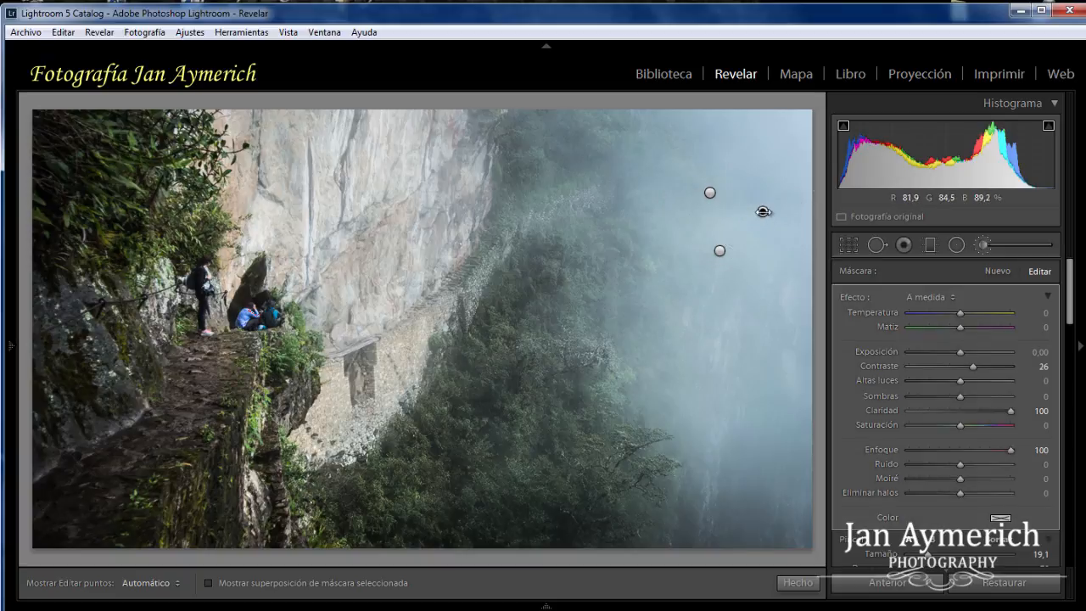
key(h)
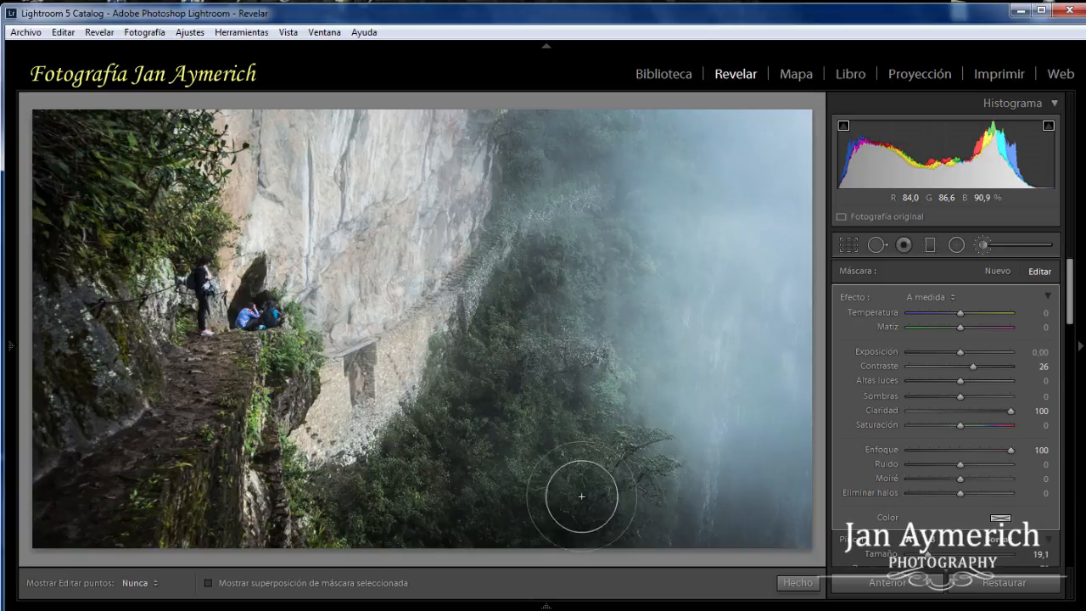
key(h)
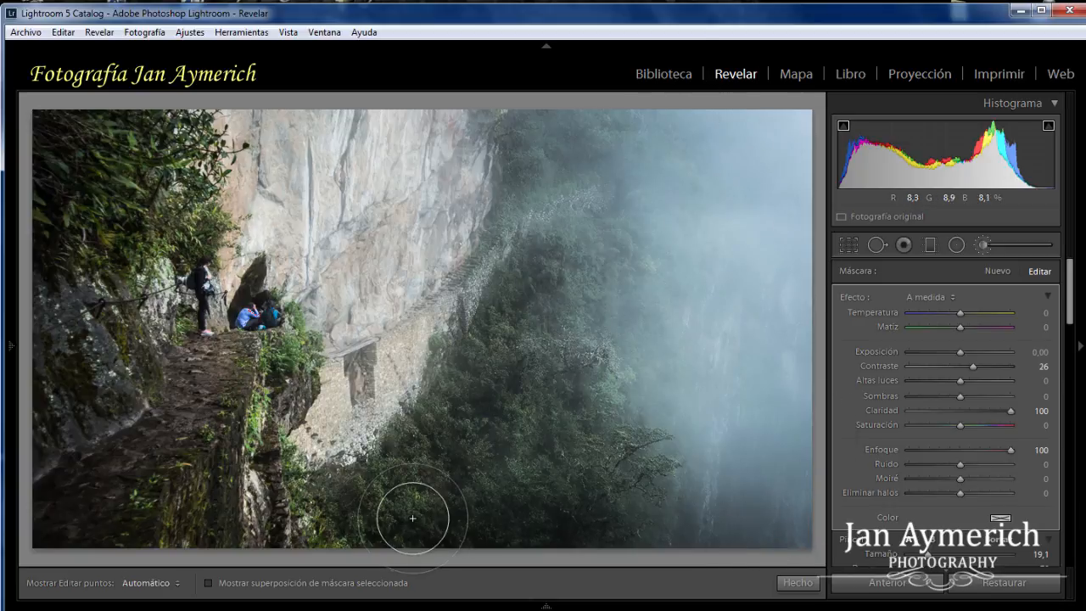
click(210, 583)
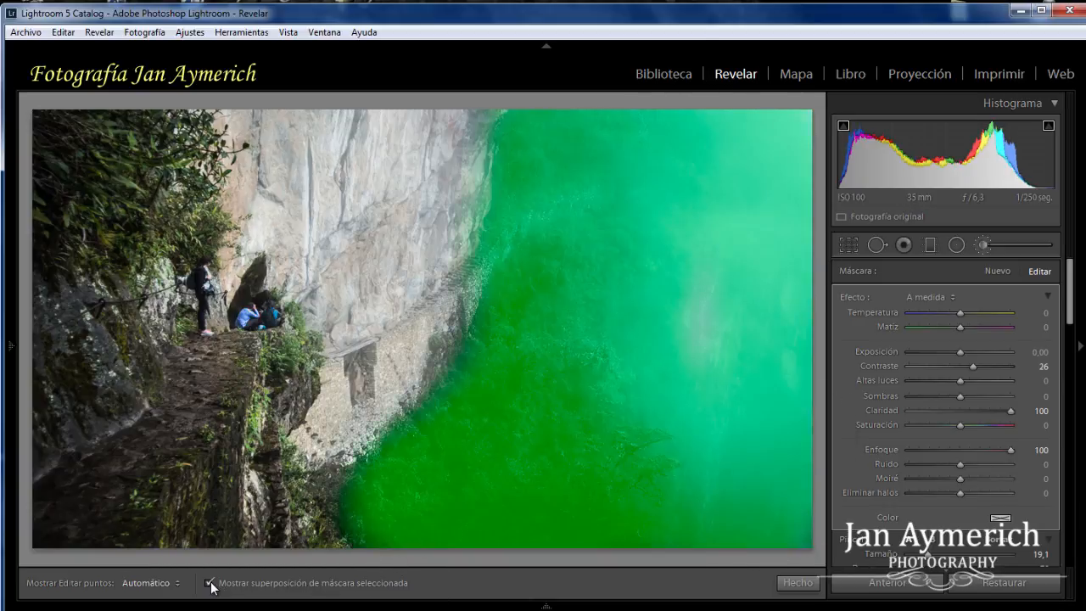
Hide the mask overlay, view the foggy forest with and without the edit pins, and finish the adjustment brush editing
click(225, 584)
key(h)
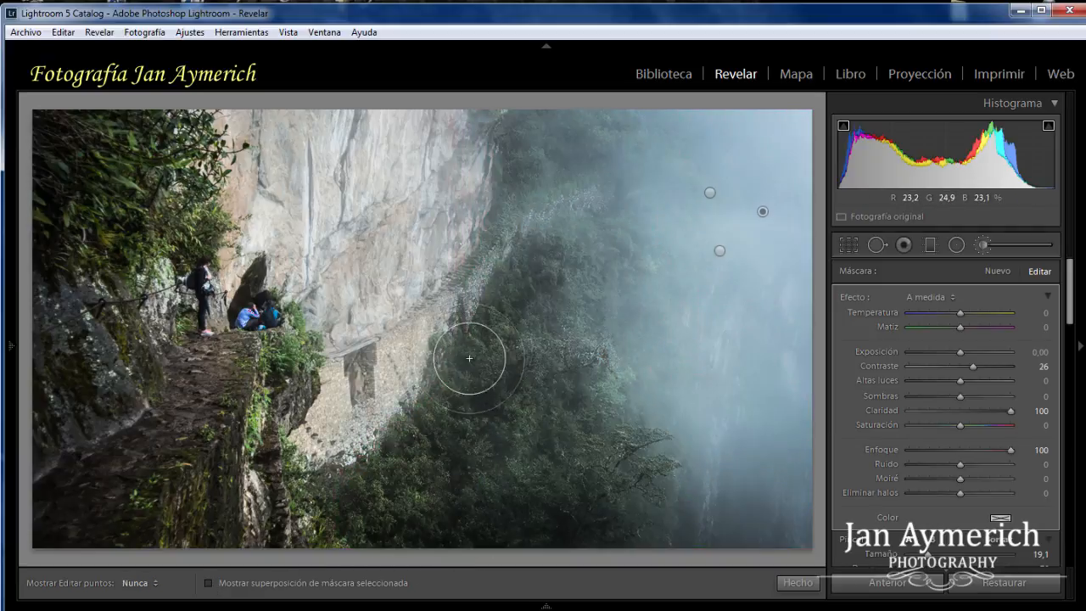
key(h)
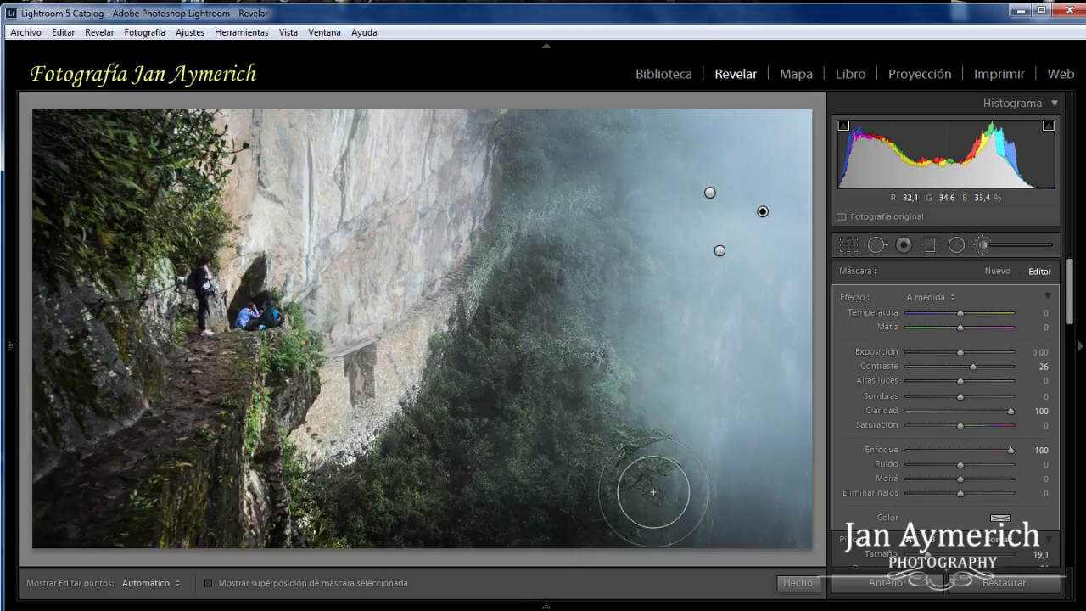
click(788, 583)
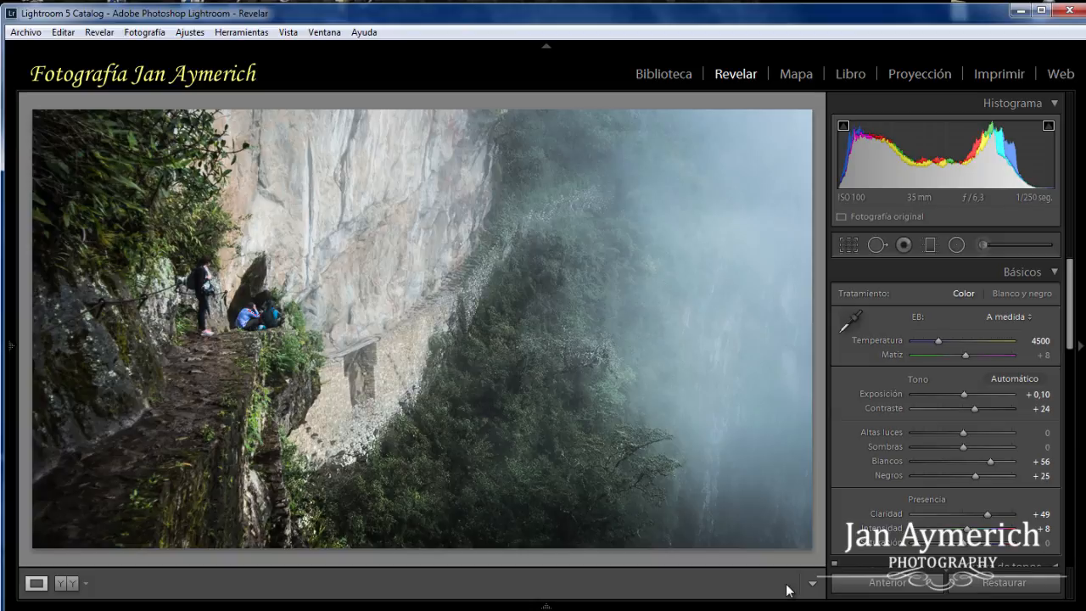
Send the developed photo from Lightroom to Adobe Photoshop CC 2014 for further editing
right_click(460, 272)
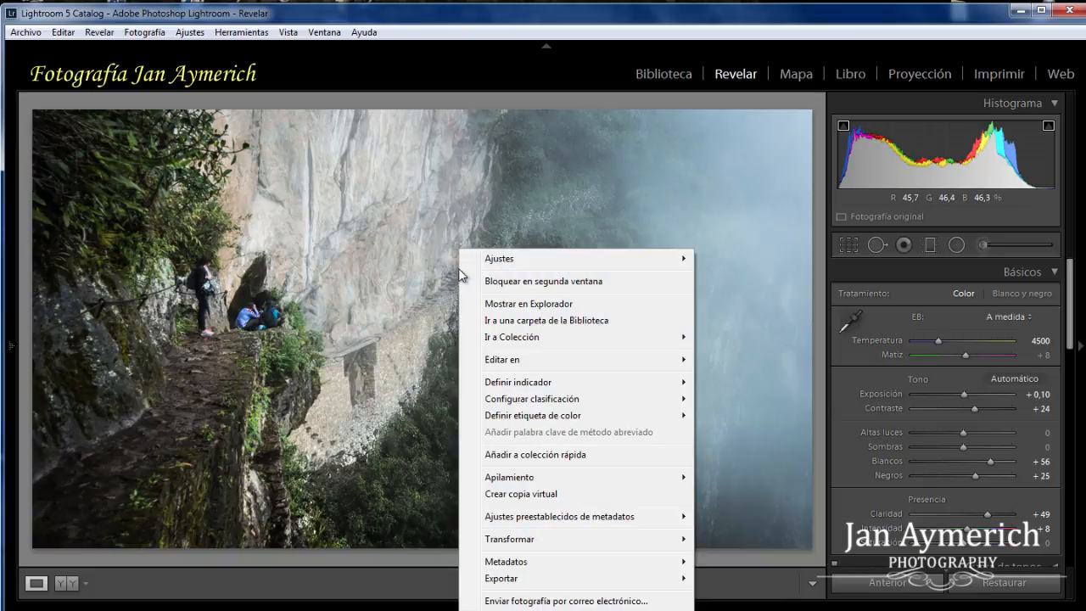
mouse_move(562, 358)
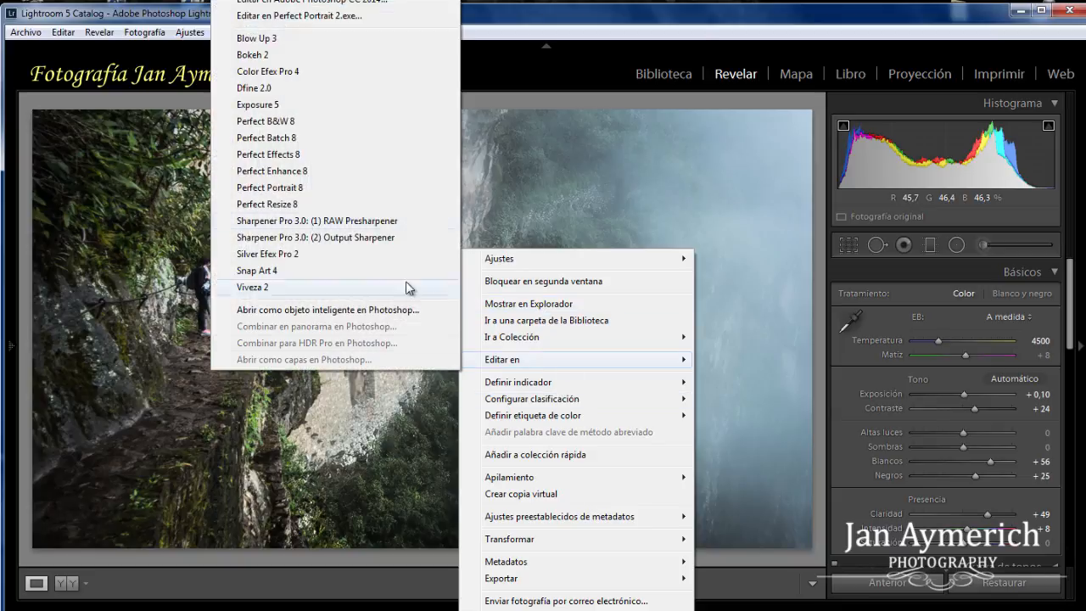
click(402, 3)
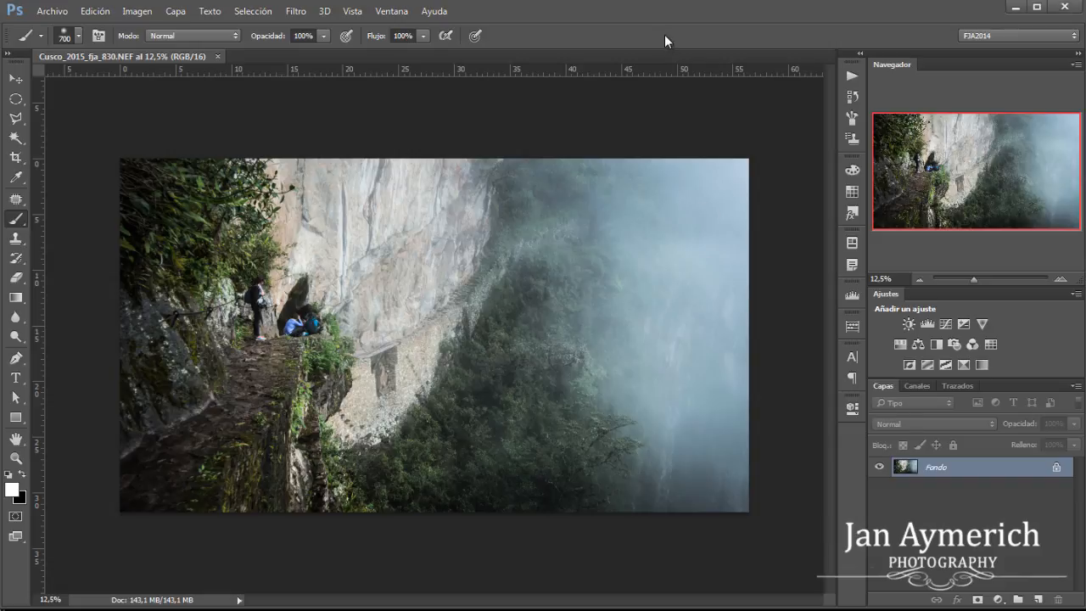
Resize the image proportionally to a width of 4000 pixels and fit it in the window
key(ctrl+0)
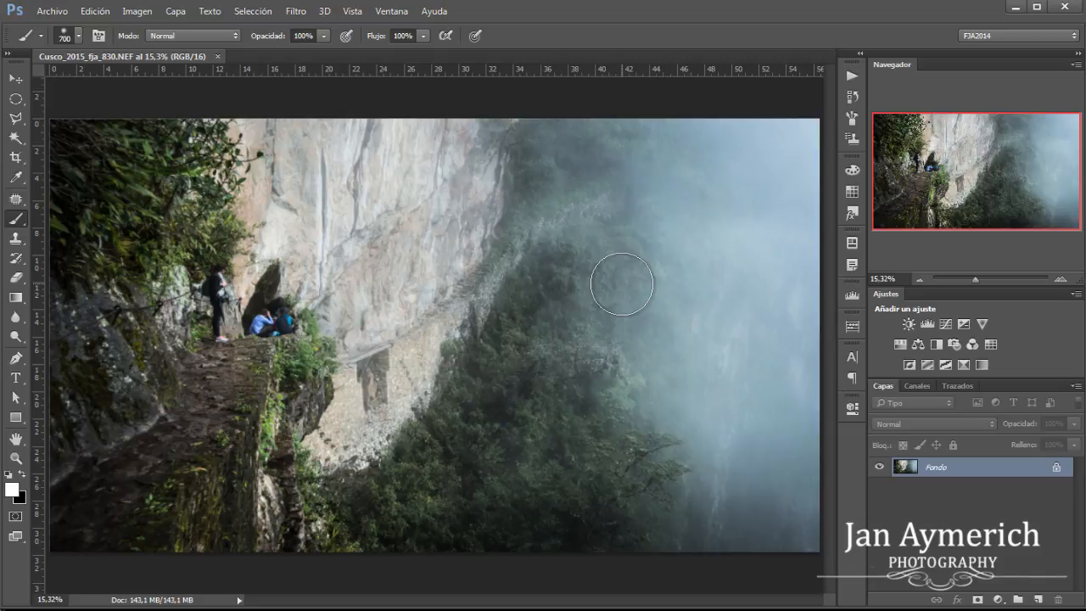
key(ctrl+alt+i)
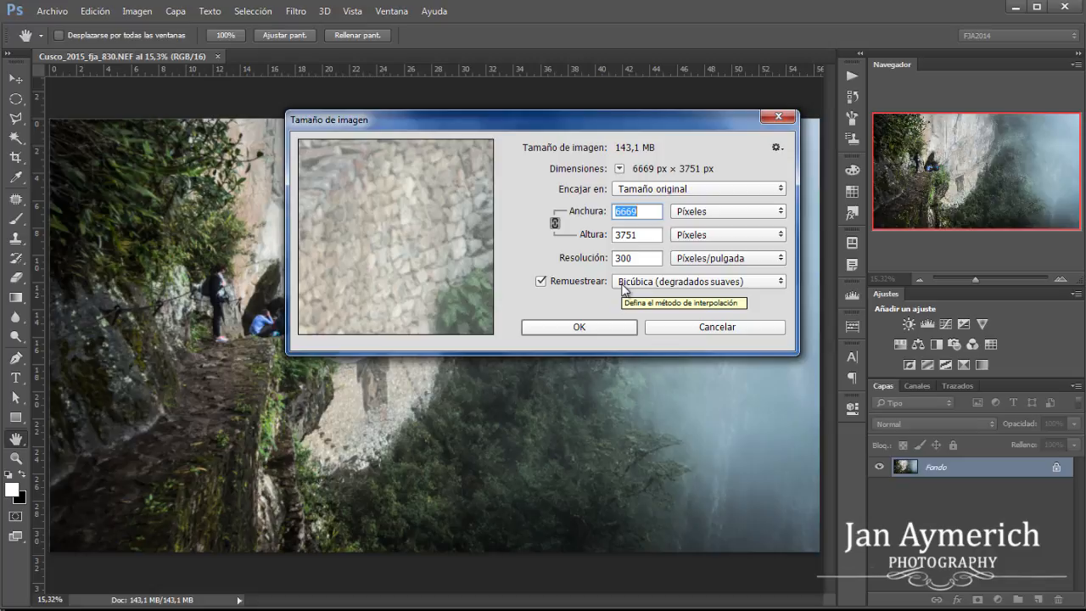
text(4000)
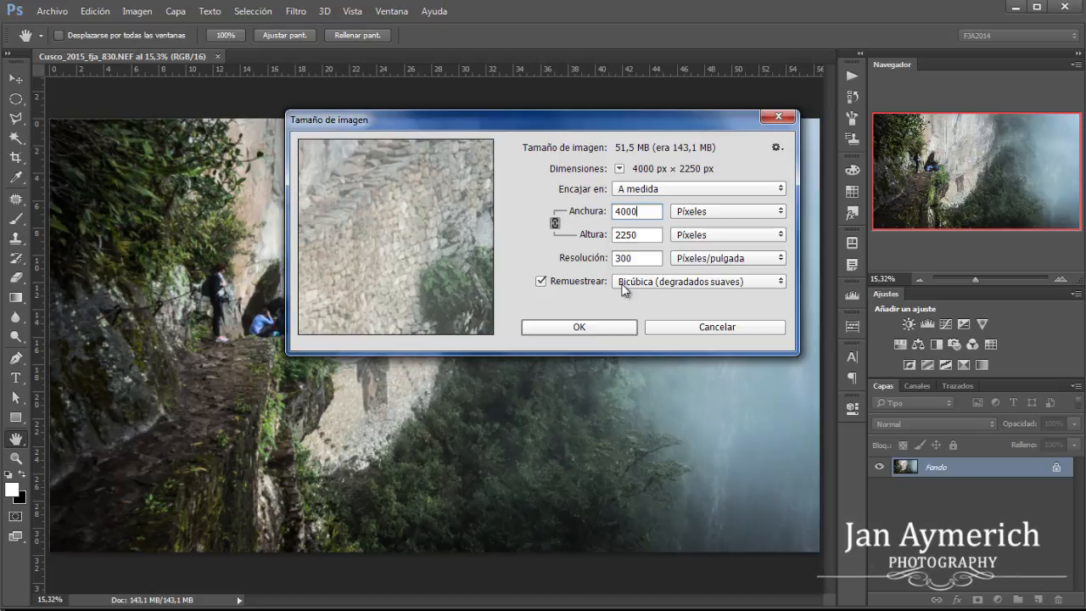
key(Return)
key(b)
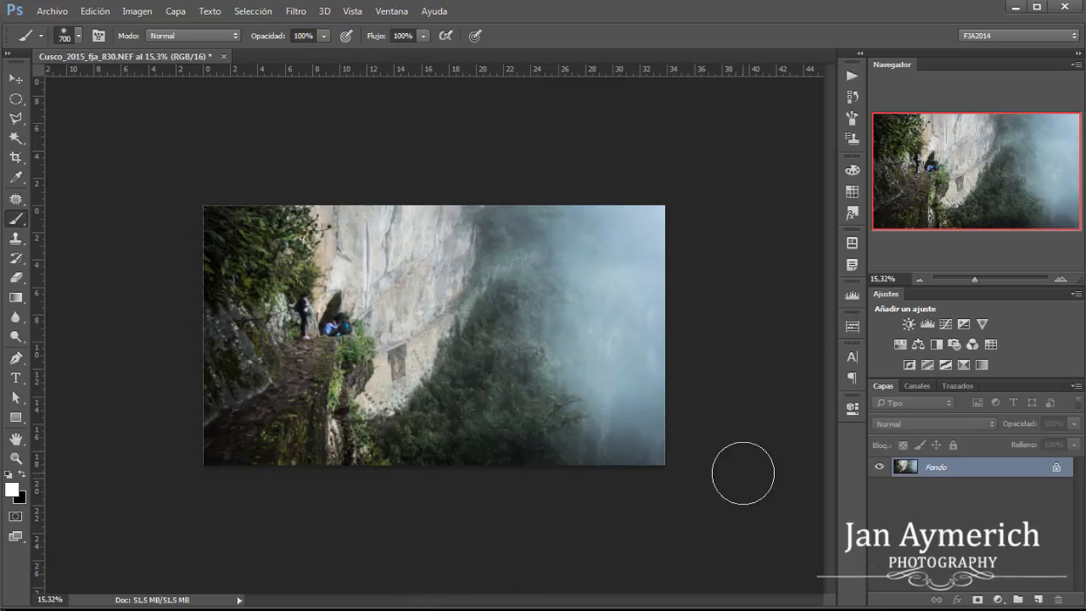
key(ctrl+0)
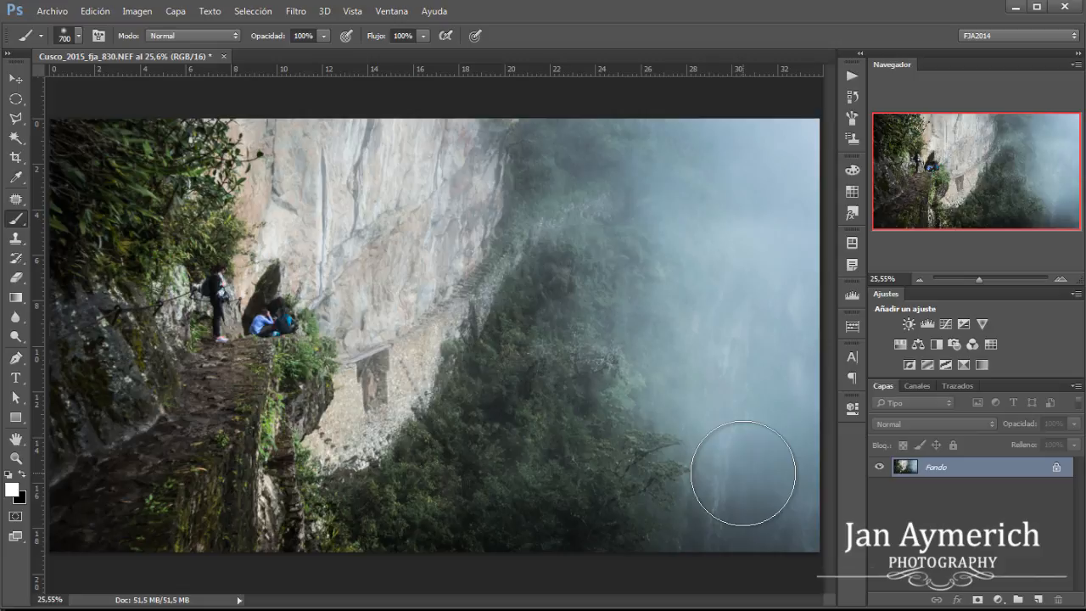
Duplicate the background layer and add a Curves layer with an S-shaped contrast curve above it, at about 19% opacity
key(ctrl+j)
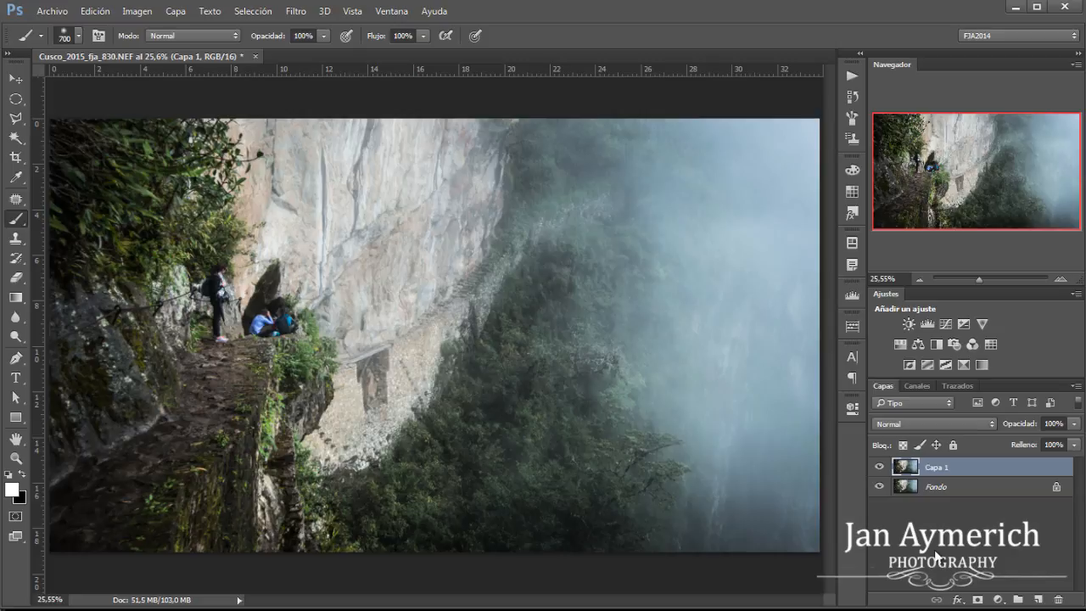
click(943, 327)
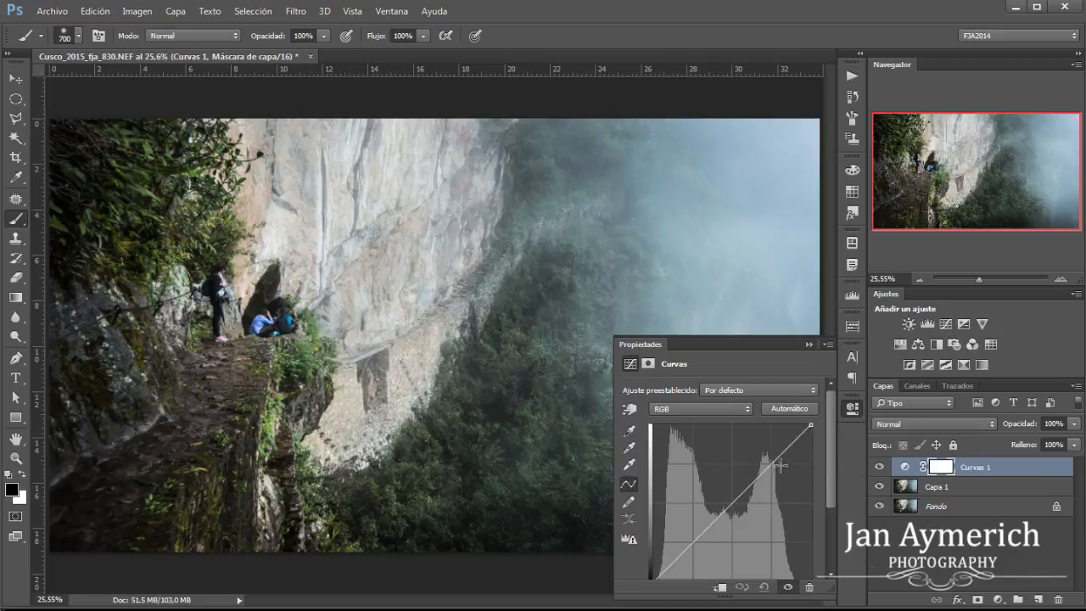
drag(773, 461, 765, 454)
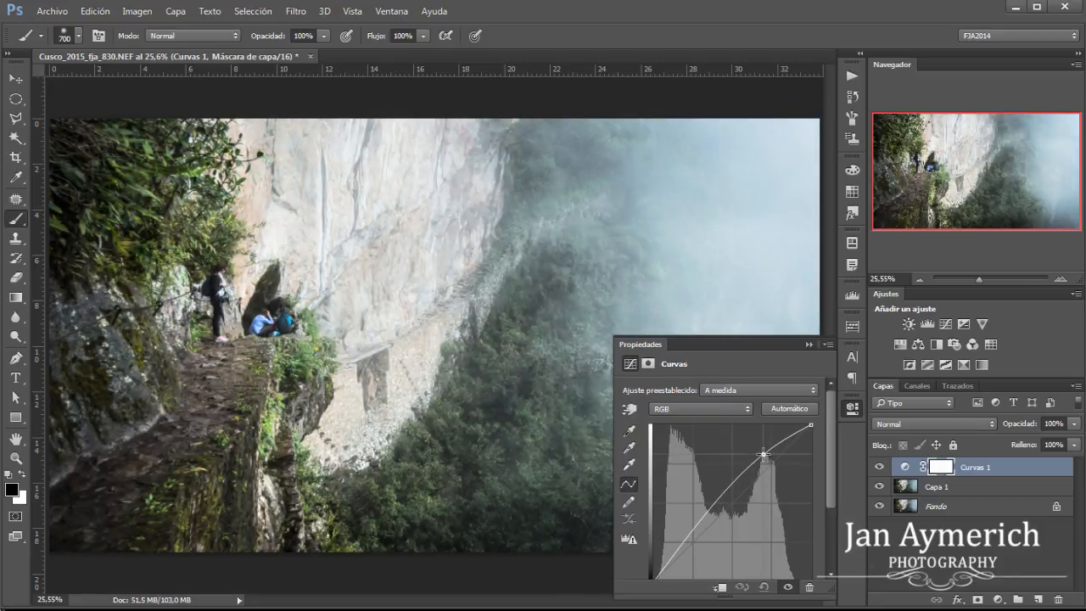
drag(697, 534, 701, 553)
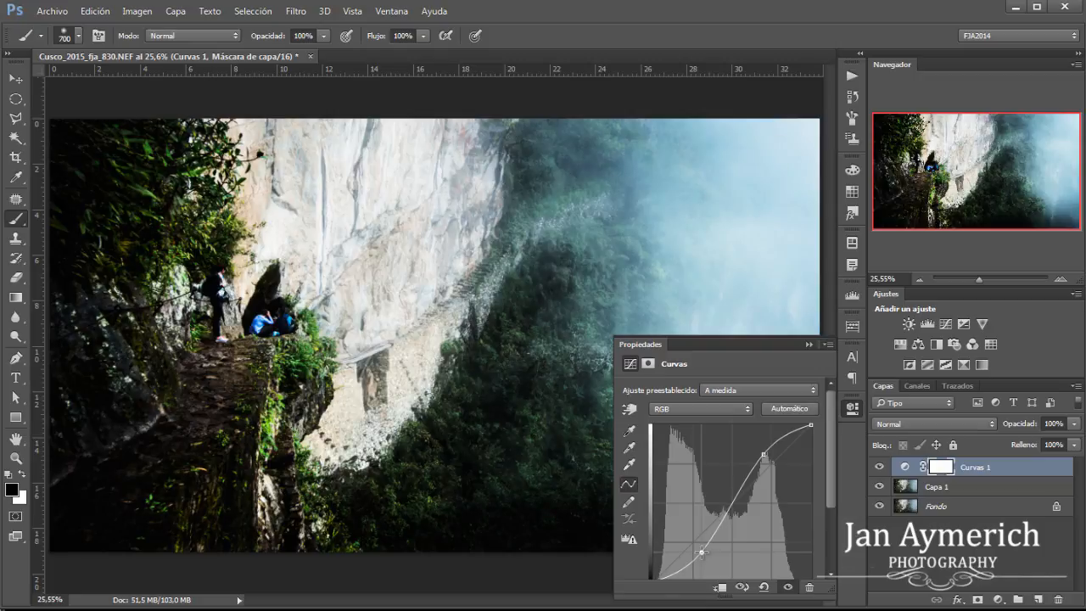
click(809, 345)
drag(1033, 429, 882, 442)
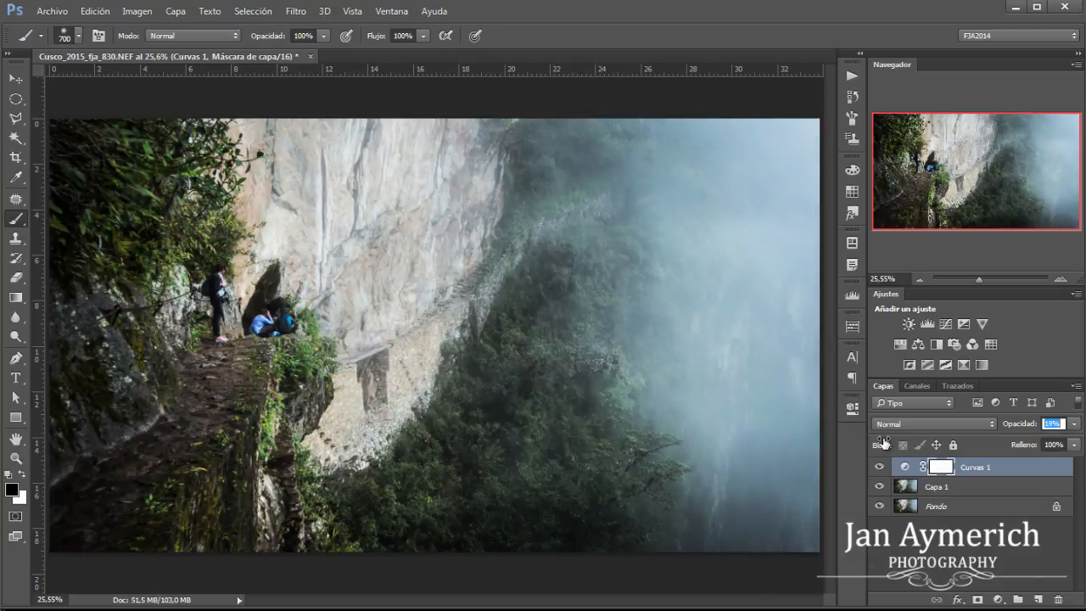
drag(883, 442, 883, 445)
Add a second Curves adjustment layer that raises the midtones to brighten the photo
click(946, 324)
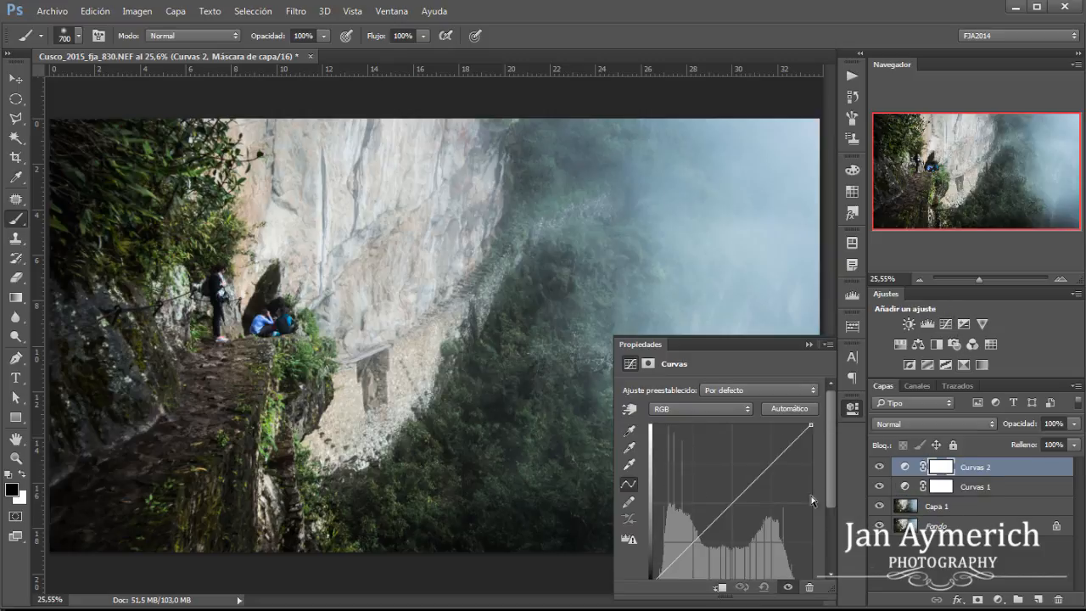
drag(729, 504, 727, 490)
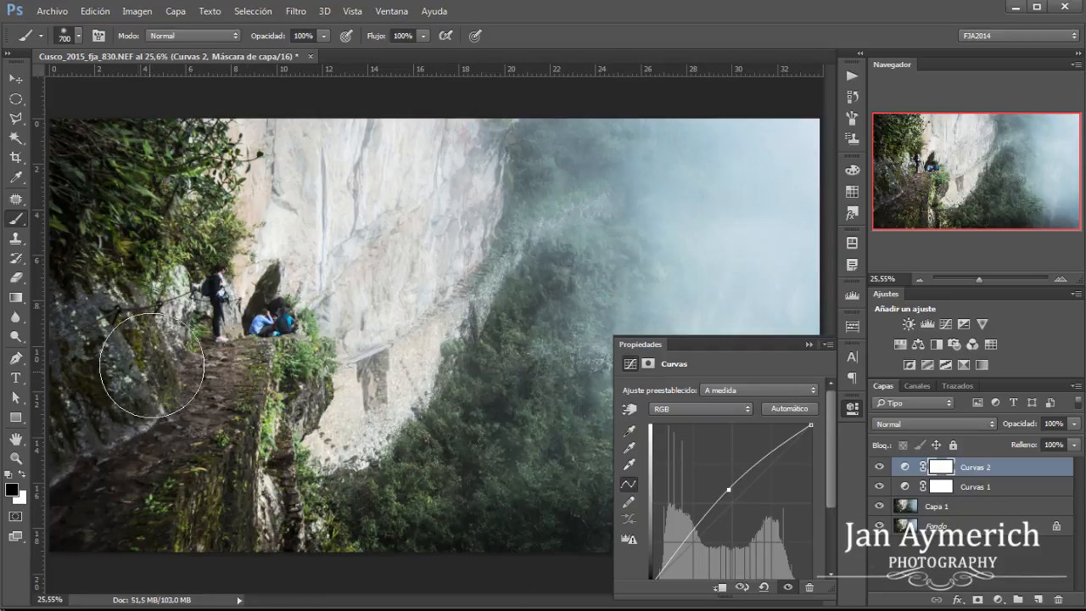
click(802, 343)
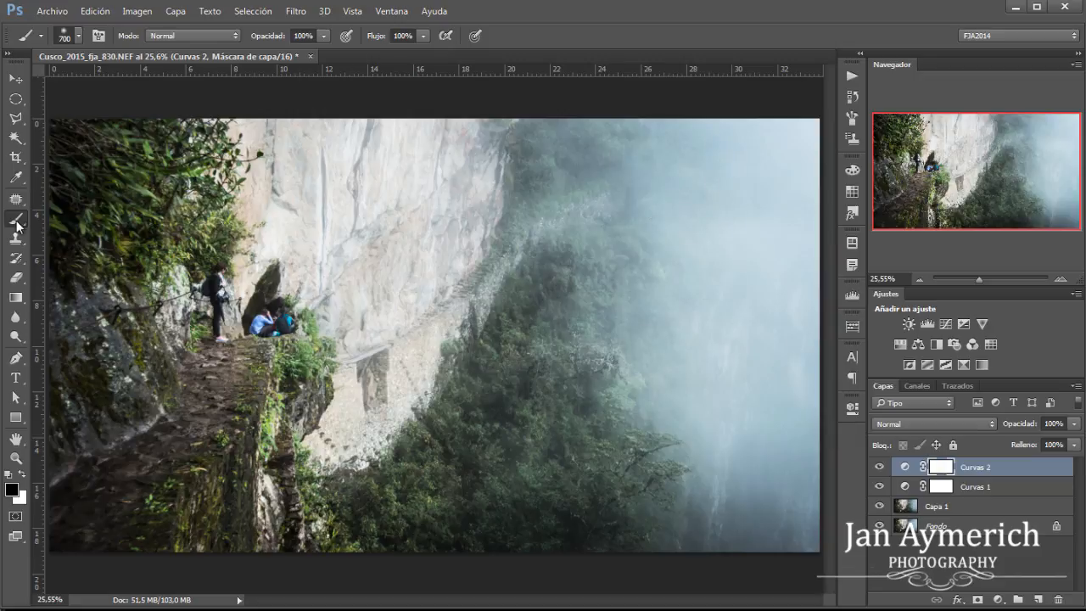
Using a soft 700 px brush with 0% hardness, mask the brightening Curves off the fog and forest, then restore it along the lower forest
click(79, 36)
click(32, 154)
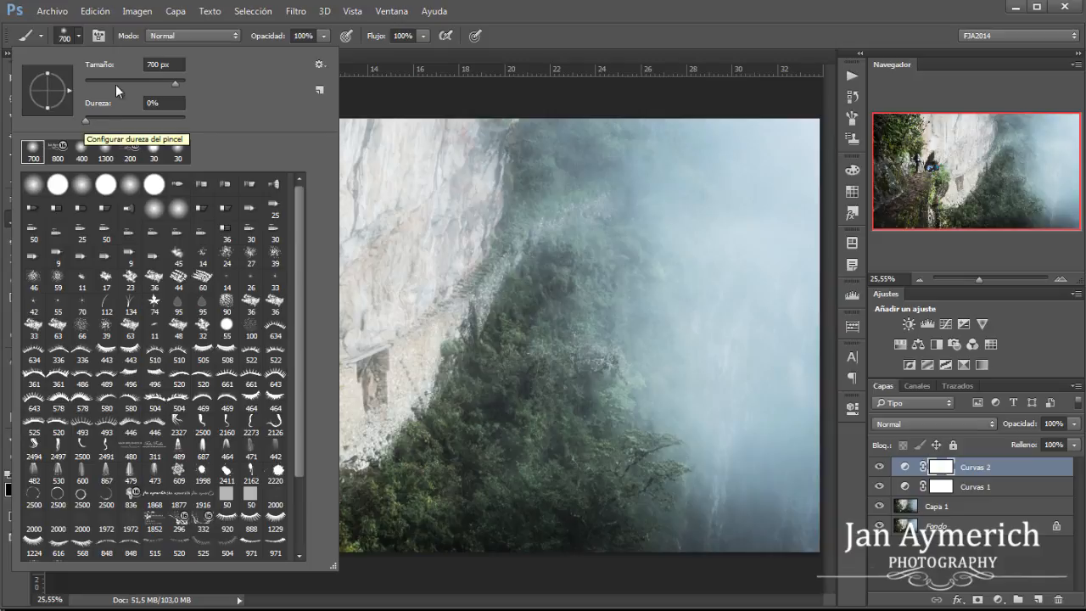
click(98, 35)
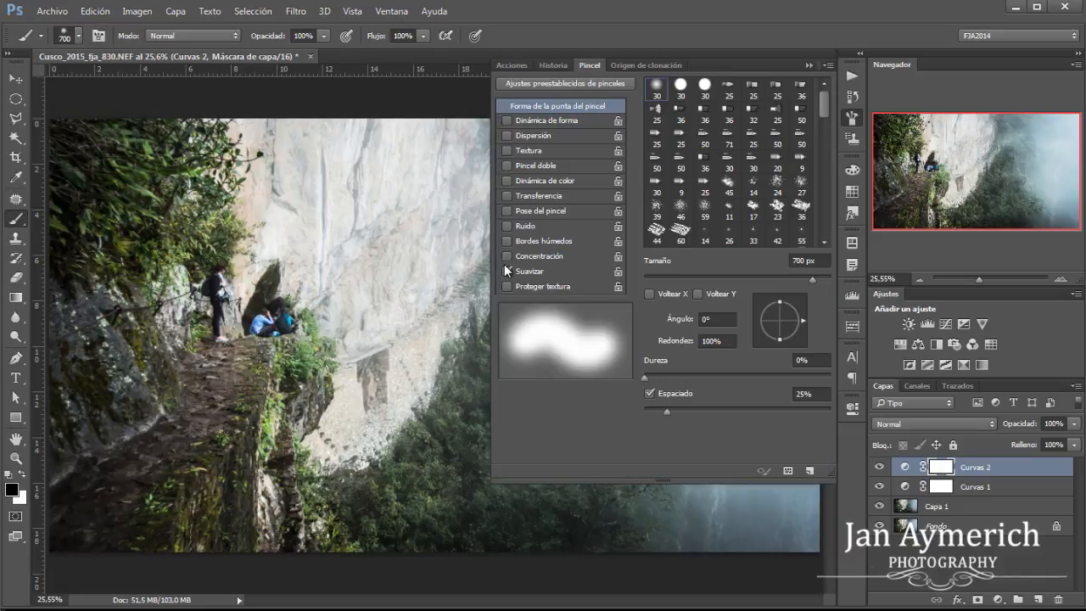
click(809, 65)
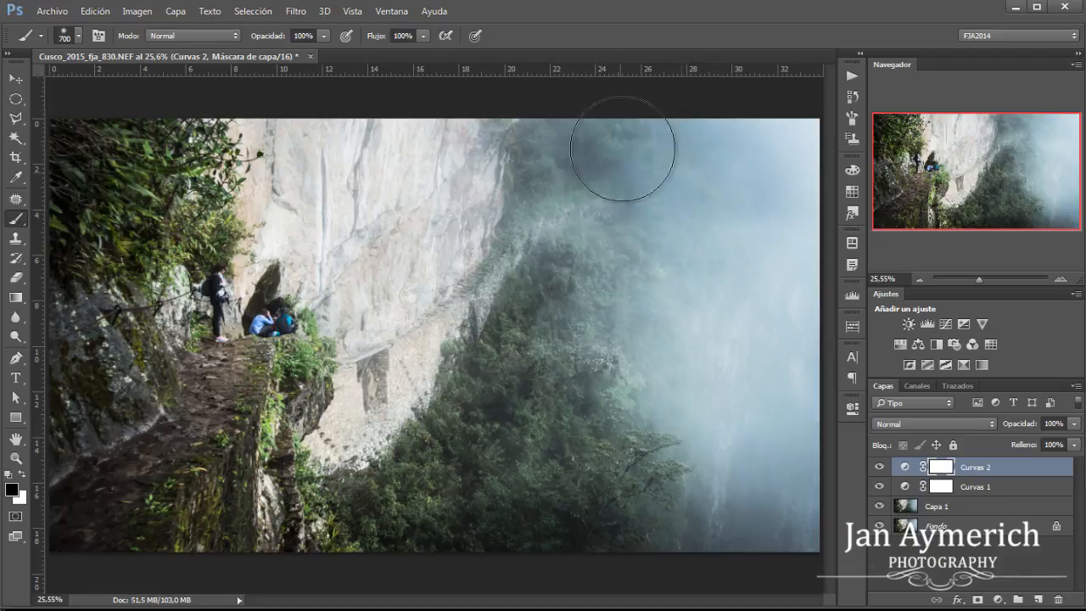
mouse_move(773, 159)
mouse_down()
mouse_move(780, 429)
mouse_move(762, 487)
mouse_move(722, 419)
mouse_move(681, 260)
mouse_move(666, 429)
mouse_move(577, 475)
mouse_move(463, 501)
mouse_move(424, 535)
mouse_move(585, 286)
mouse_move(574, 133)
mouse_move(674, 145)
mouse_move(650, 199)
mouse_move(607, 238)
mouse_move(575, 544)
mouse_move(759, 423)
mouse_move(460, 517)
mouse_up()
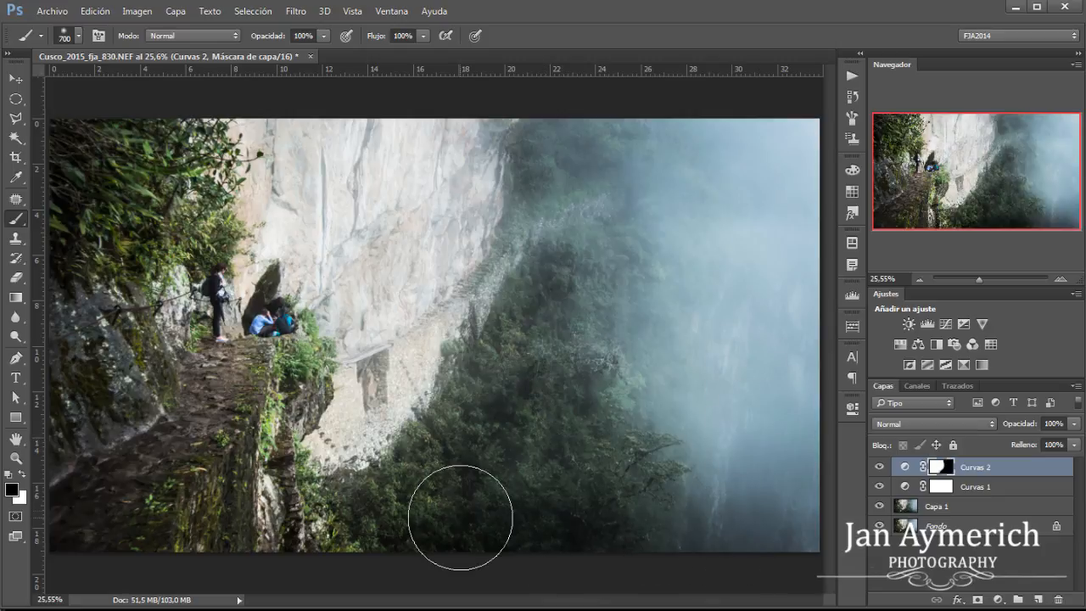
key(x)
drag(551, 532, 381, 521)
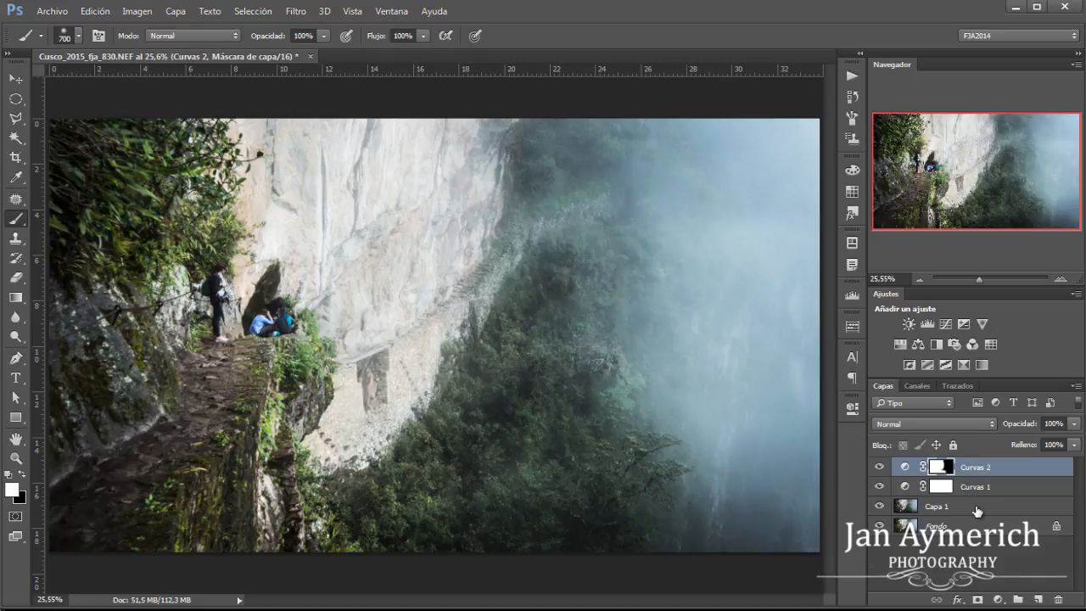
Stamp all visible layers into a new top layer and open it in the Nik Software filter Silver Efex Pro 2
key(ctrl+shift+alt+e)
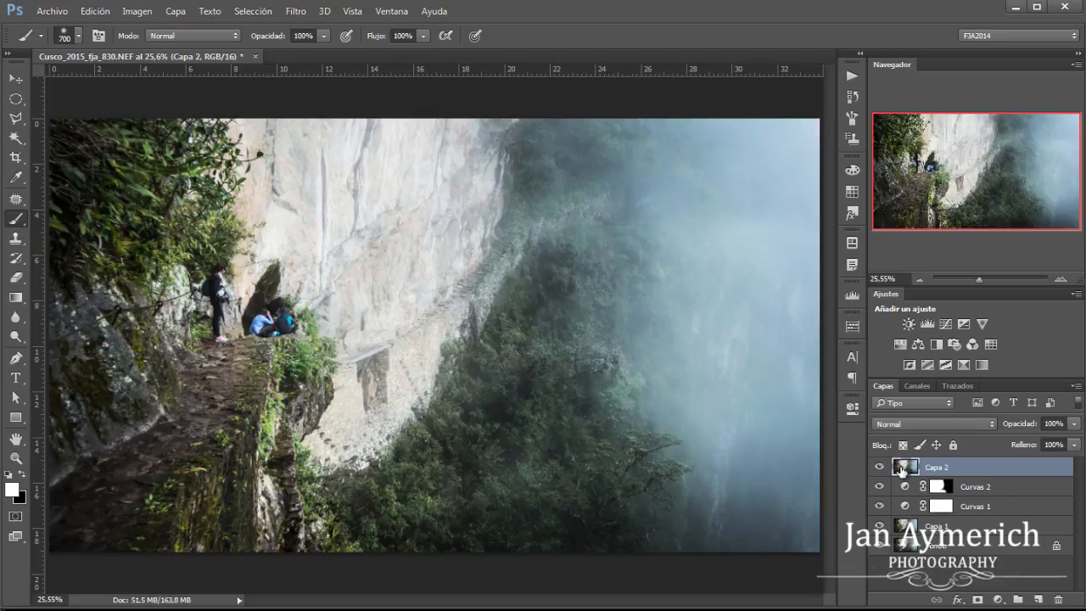
click(296, 12)
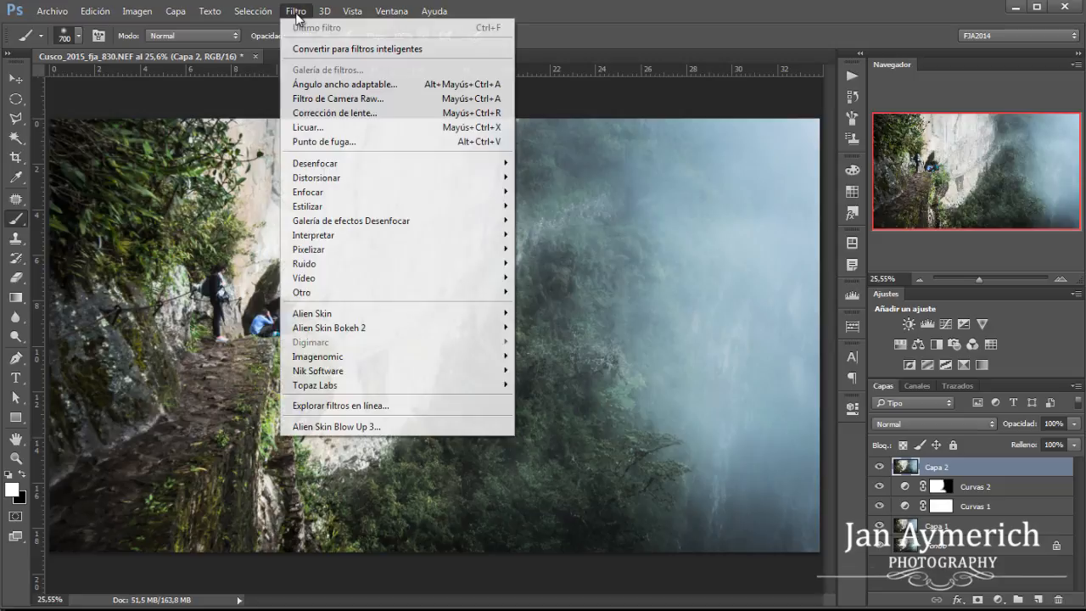
mouse_move(321, 374)
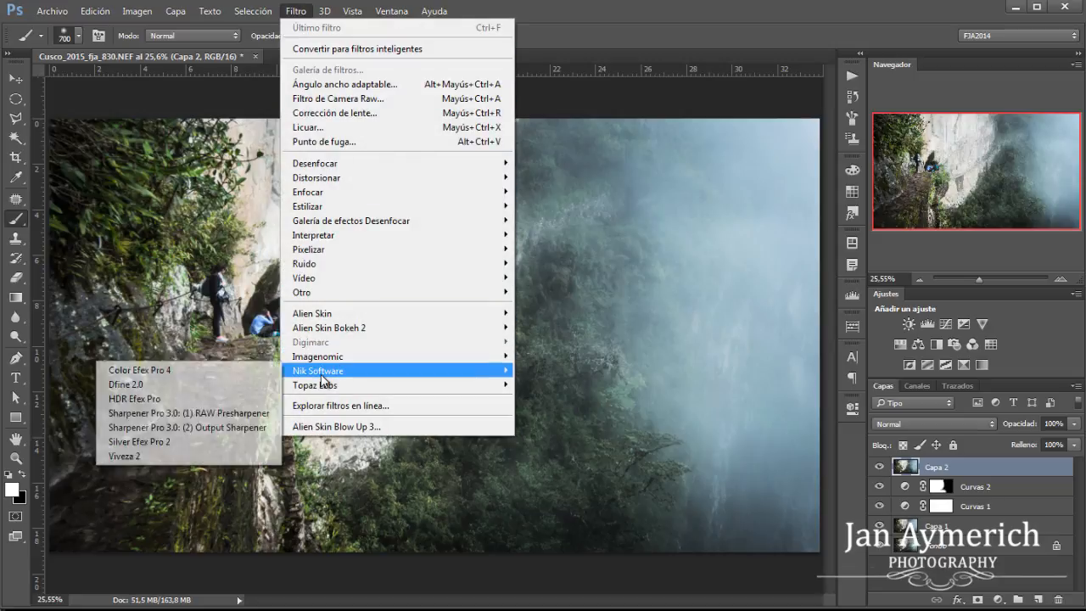
click(156, 444)
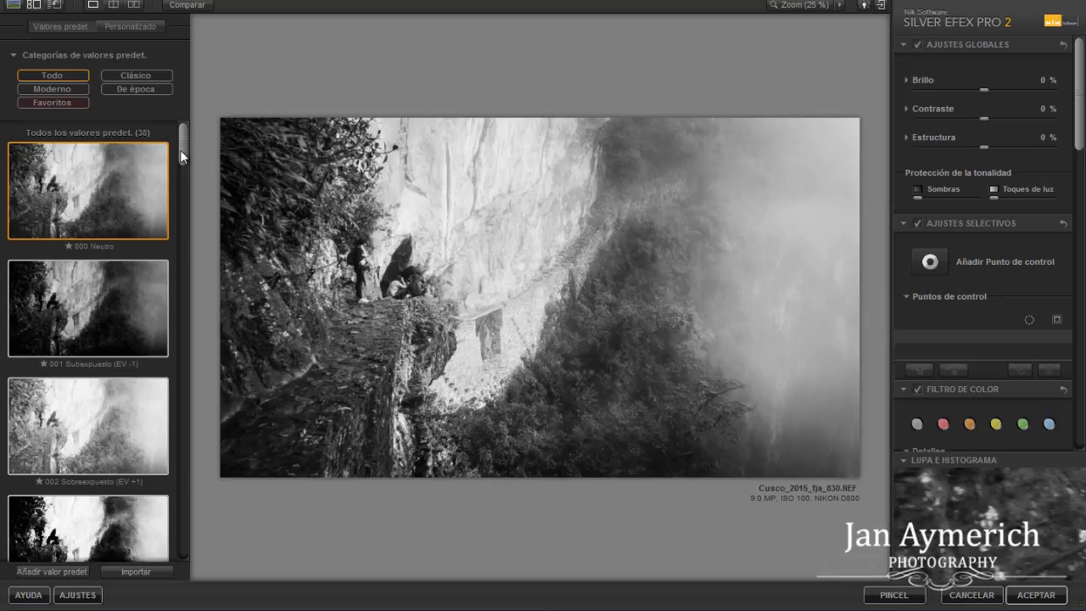
Try the presets 005 Estructura alta (tosca) and 015 Dinámico completo (tosco), and return to 000 Neutro
drag(179, 150, 187, 189)
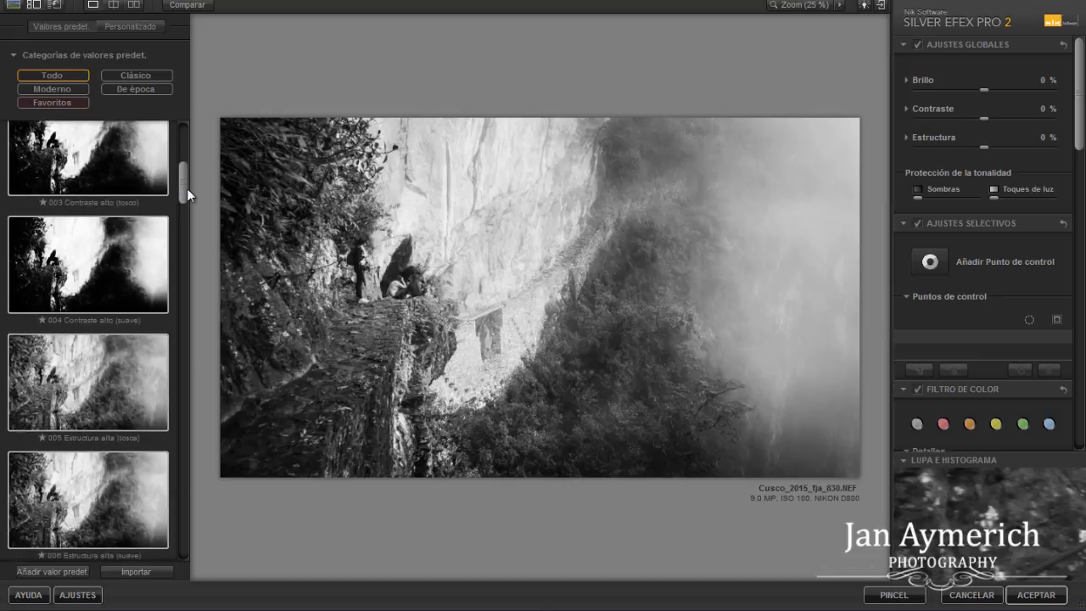
click(122, 375)
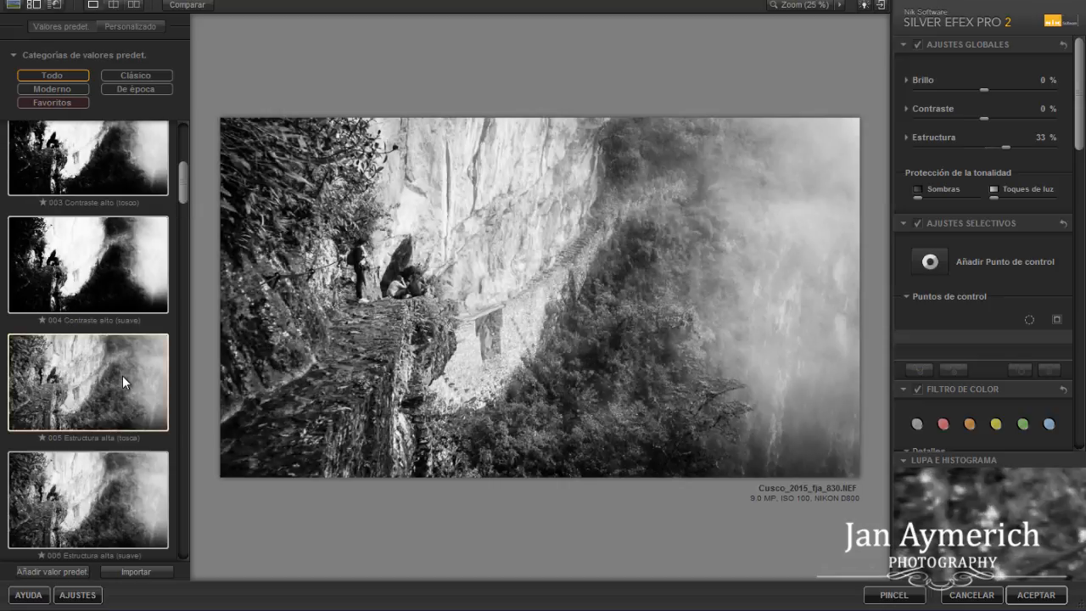
drag(184, 188, 186, 301)
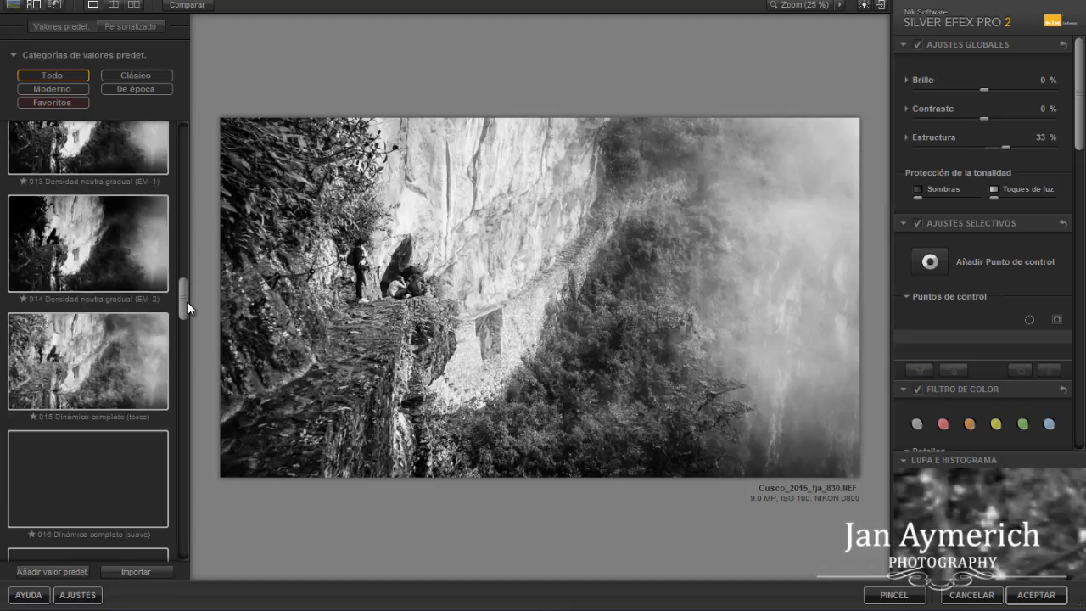
click(138, 371)
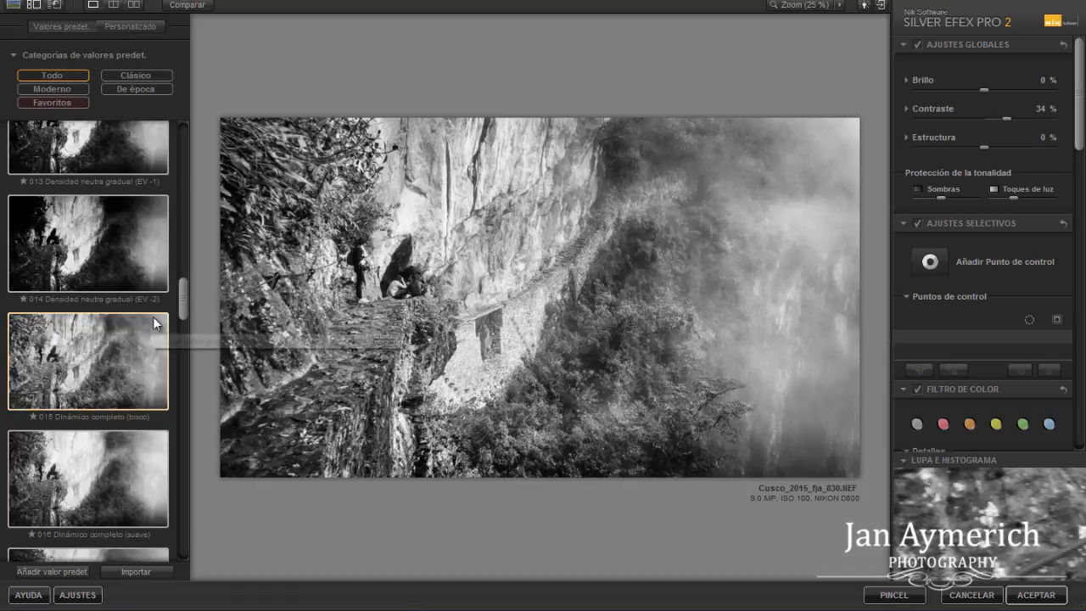
drag(182, 303, 178, 124)
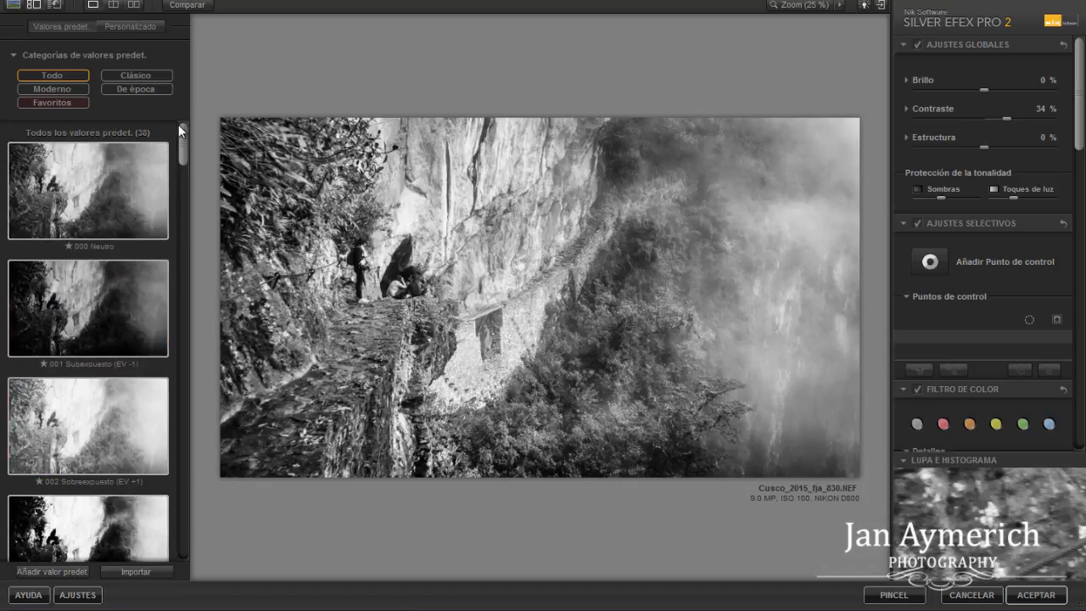
click(107, 195)
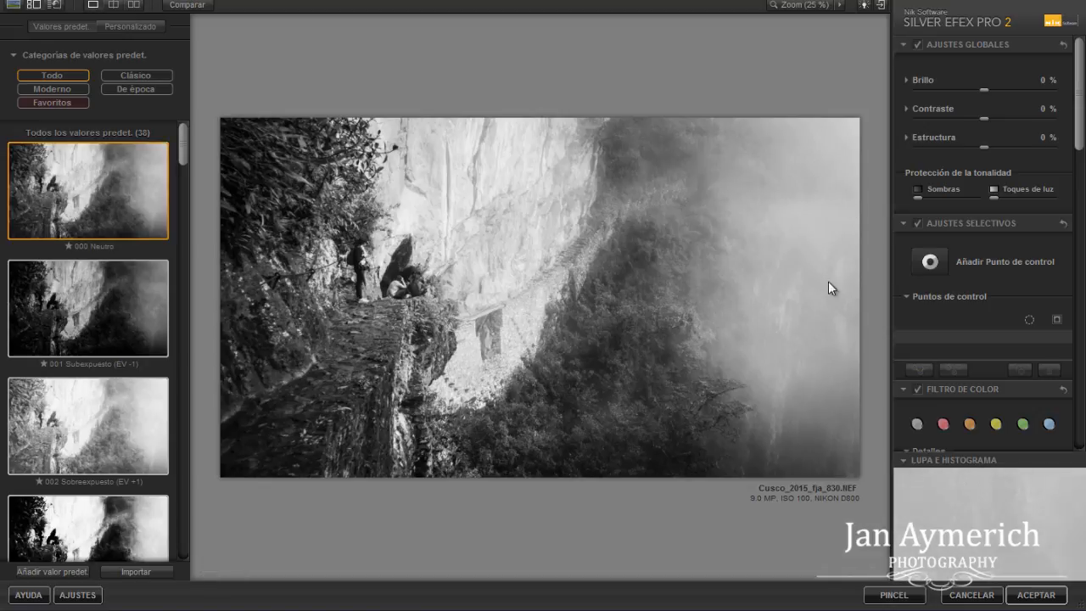
Apply the preset 015 Dinámico completo (tosco) to the photo
drag(186, 151, 183, 233)
drag(183, 244, 178, 300)
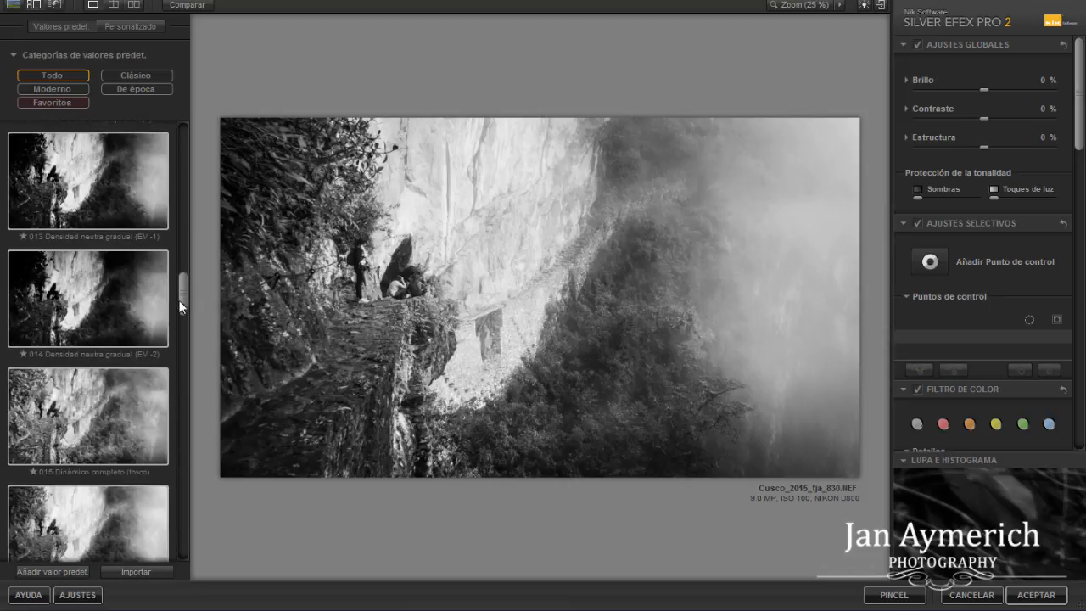
scroll(115, 283, down, 1)
click(118, 372)
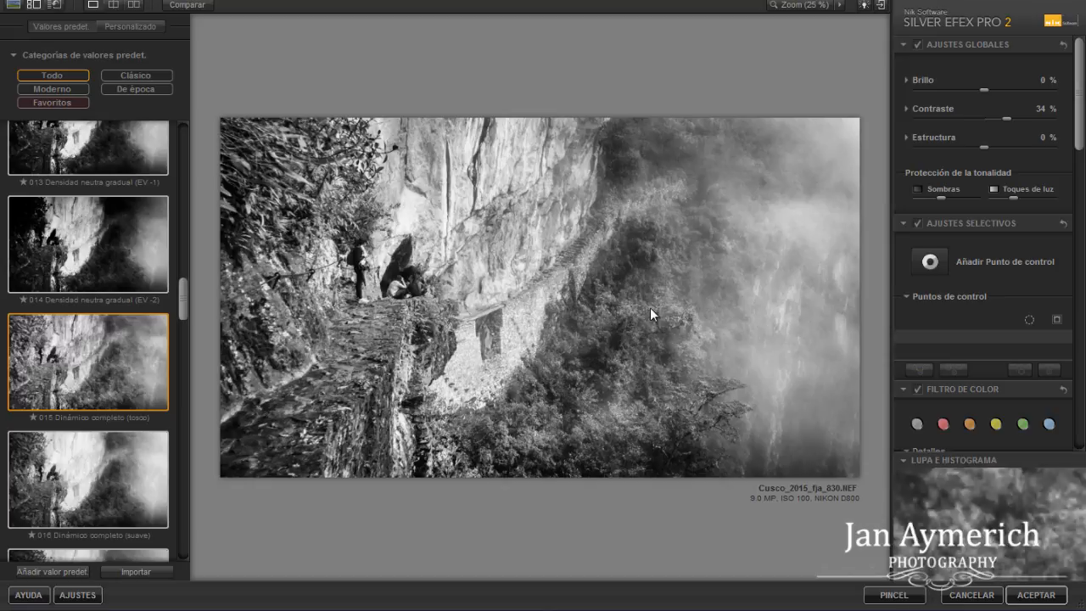
Add a control point on the foliage left of the cliff and lower its Estructura to -72%
click(299, 192)
drag(337, 196, 345, 197)
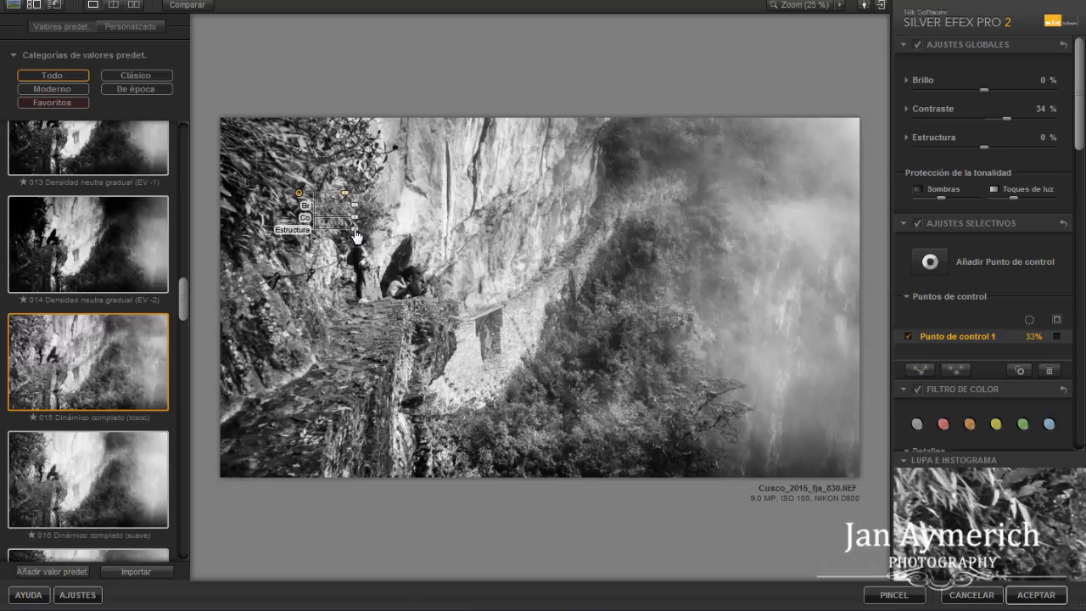
drag(356, 235, 335, 236)
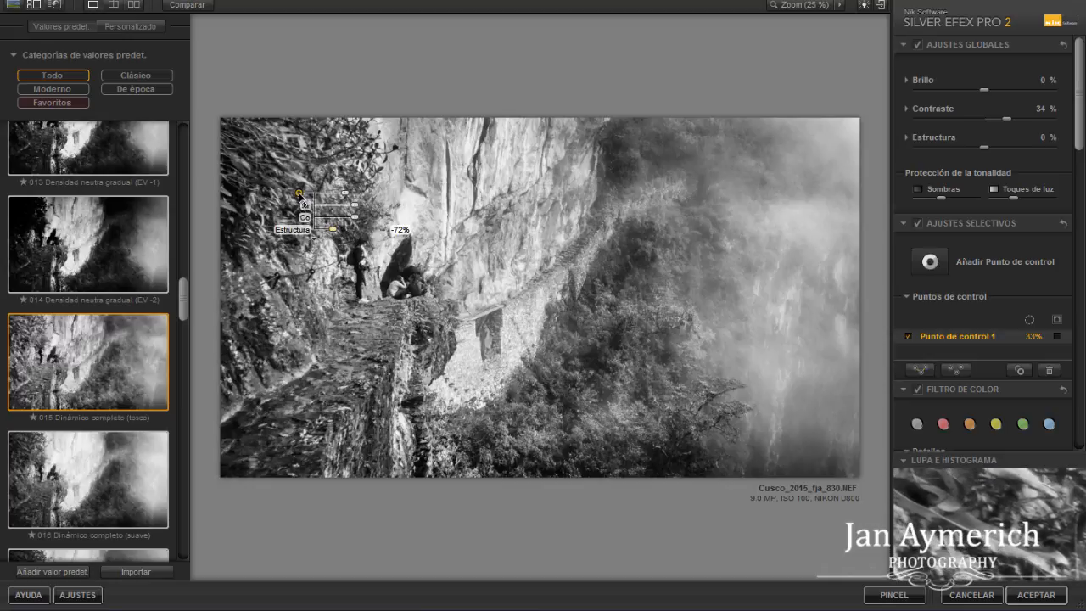
Duplicate the foliage control point onto the lower stone trail, keeping Estructura at -72%, and apply the Silver Efex Pro 2 filter
drag(300, 197, 301, 396)
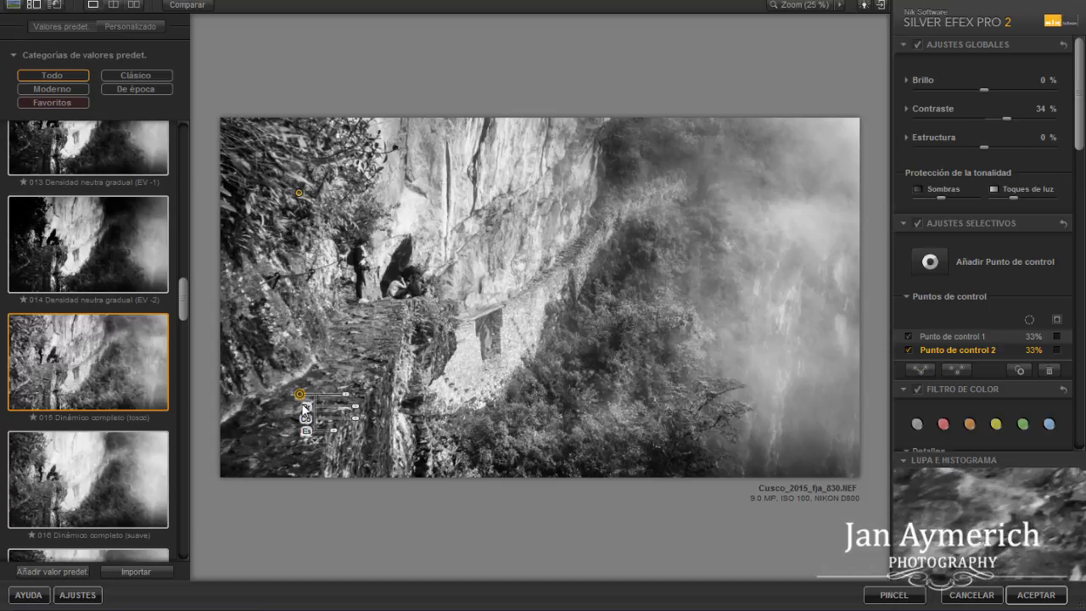
drag(335, 435, 335, 435)
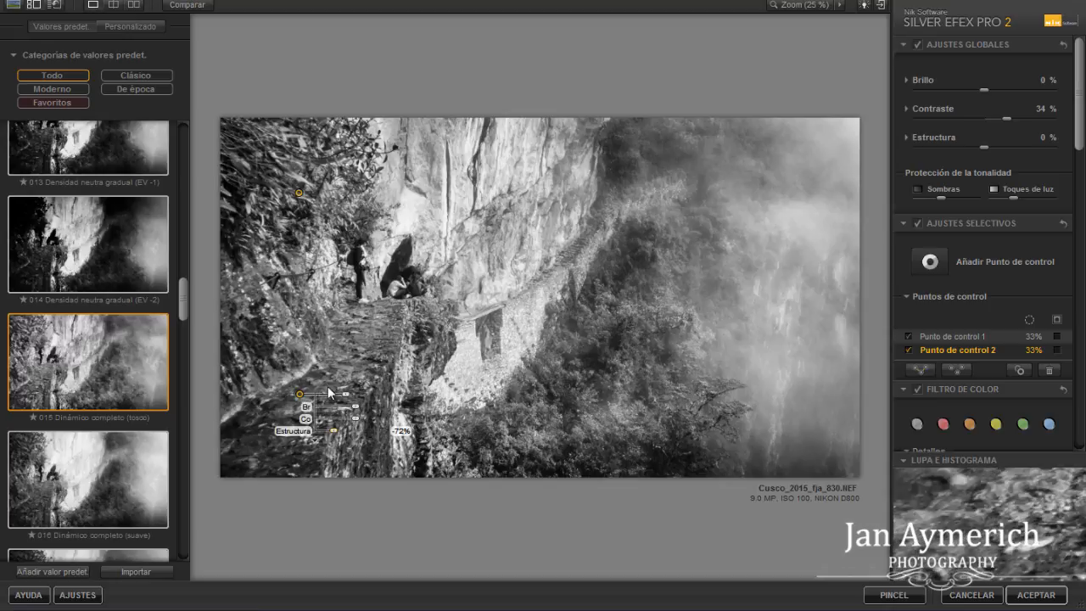
click(422, 421)
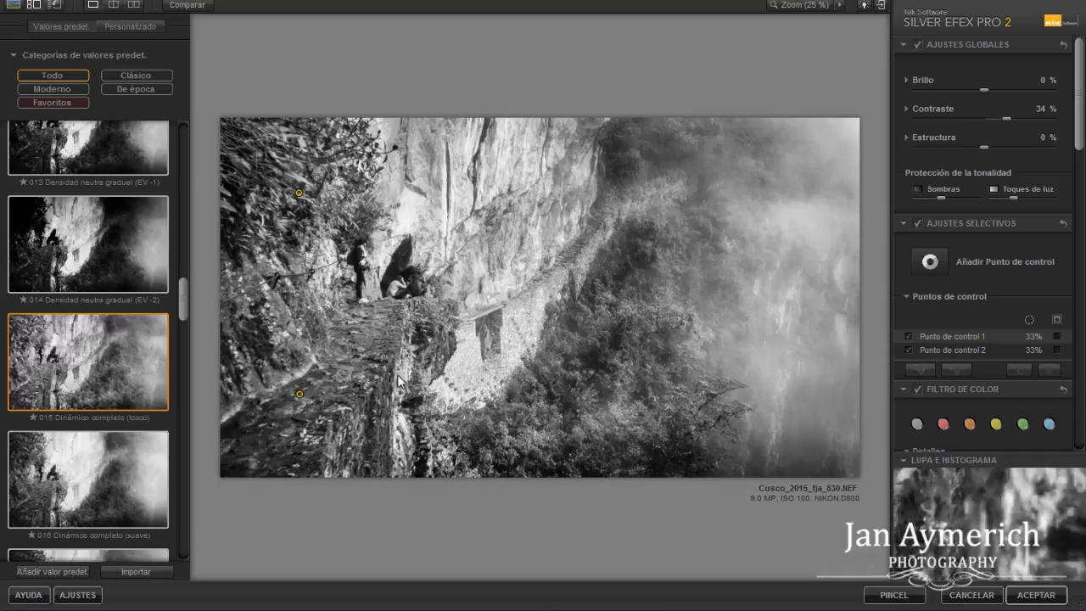
click(1035, 595)
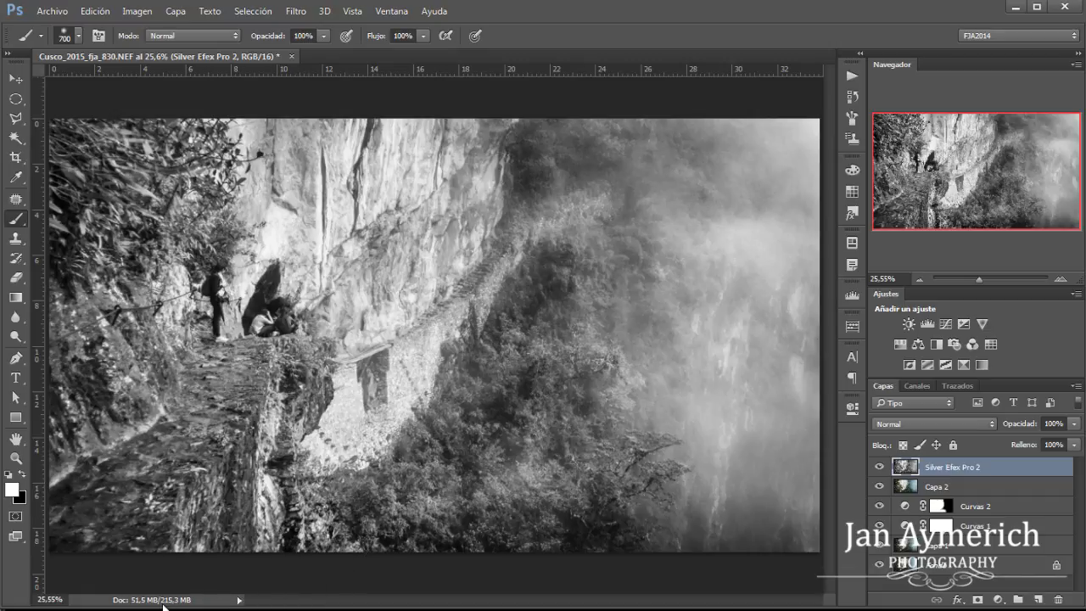
Delete the stamped layer Capa 2 and make the Silver Efex Pro 2 layer active
click(975, 490)
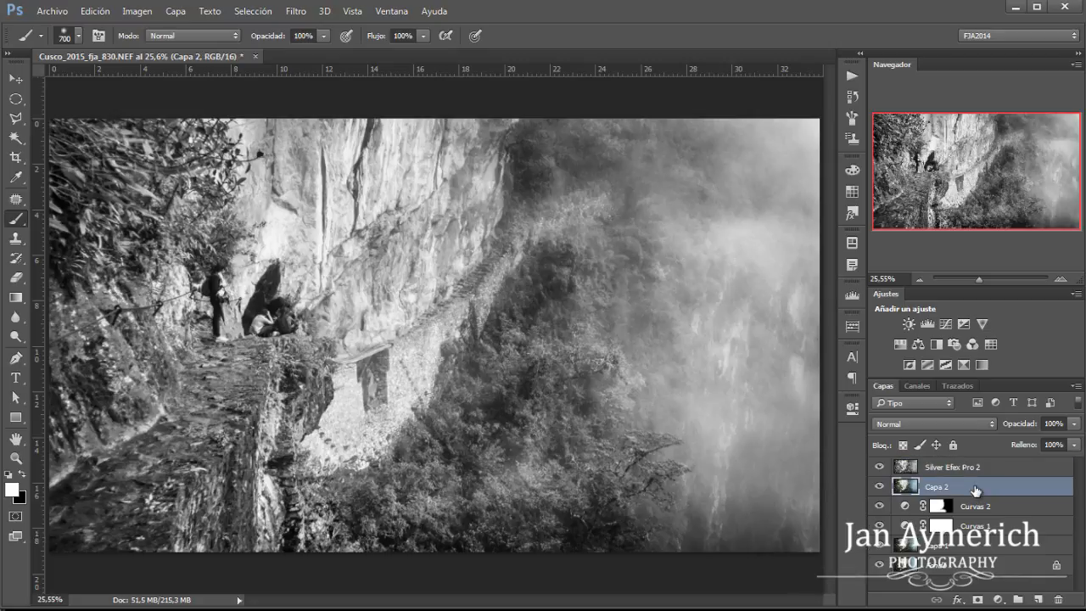
key(Delete)
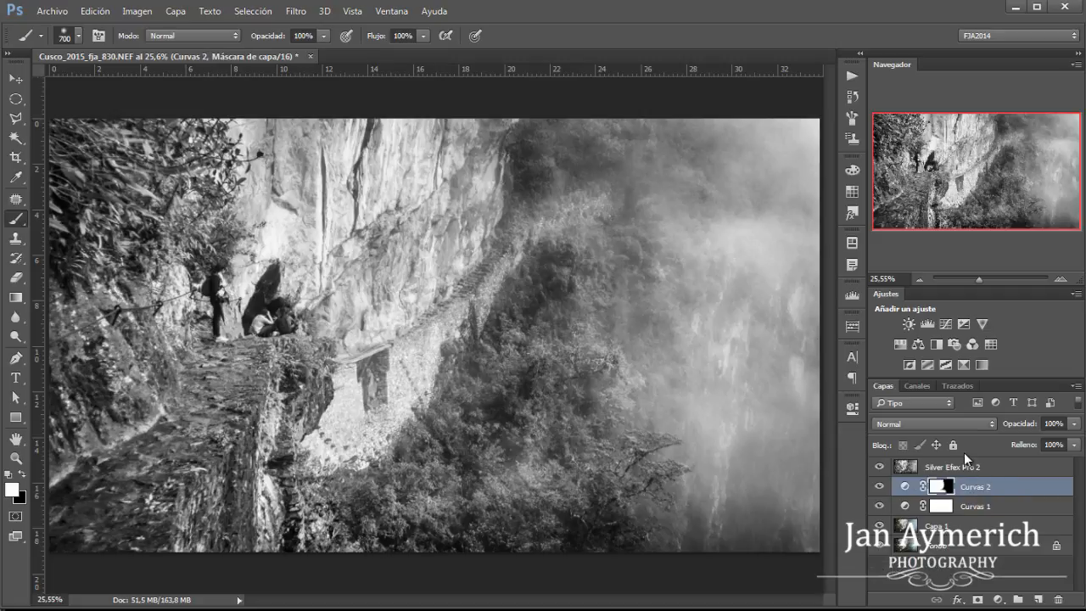
click(990, 469)
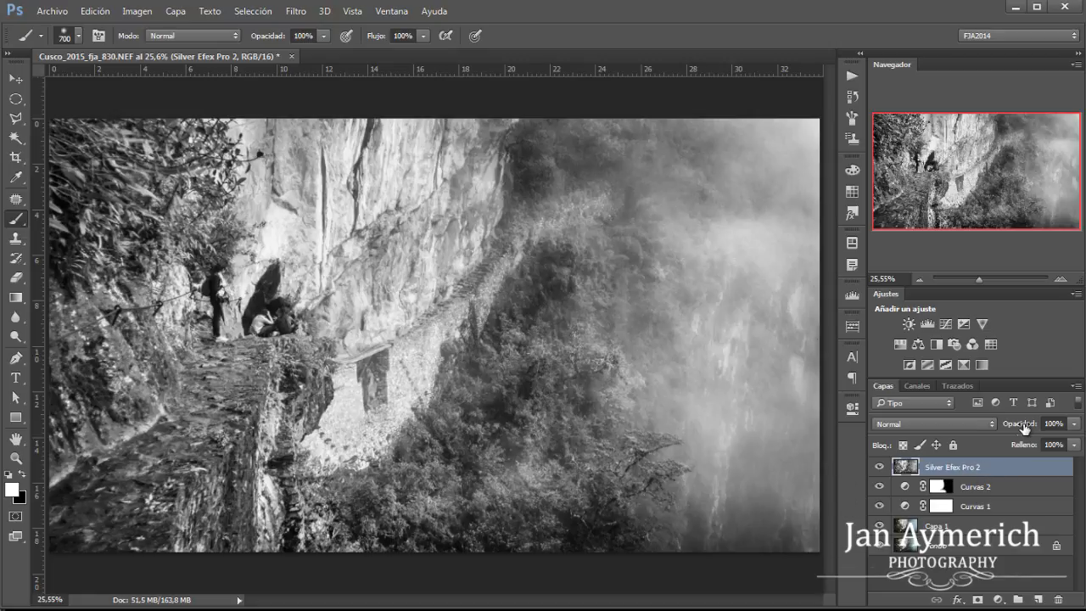
Try the Silver Efex Pro 2 layer at 48% opacity and return it to 100%
drag(1025, 428, 985, 427)
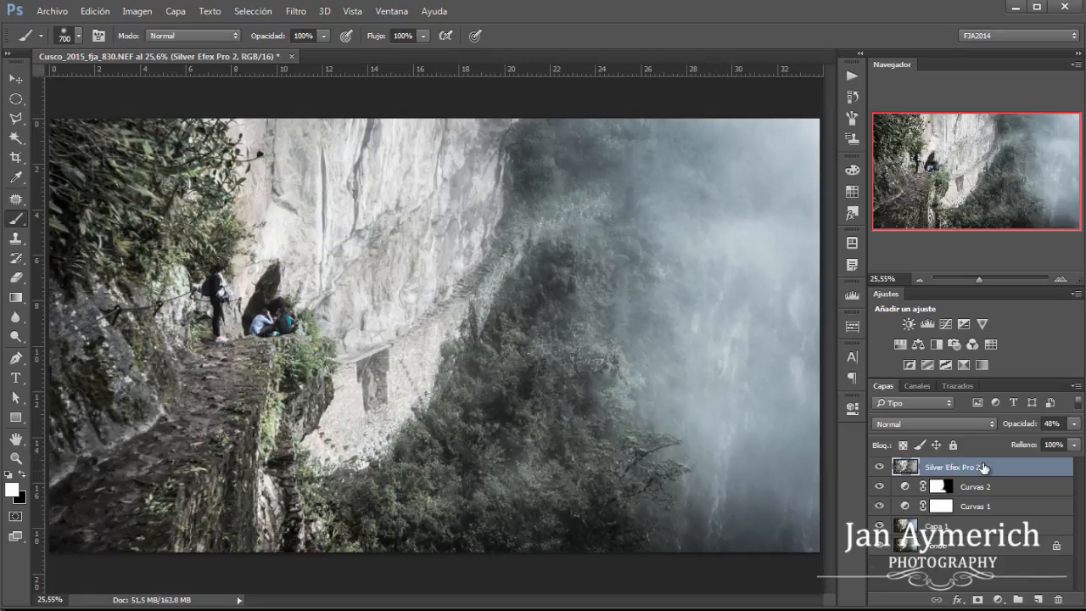
drag(1018, 429, 1083, 428)
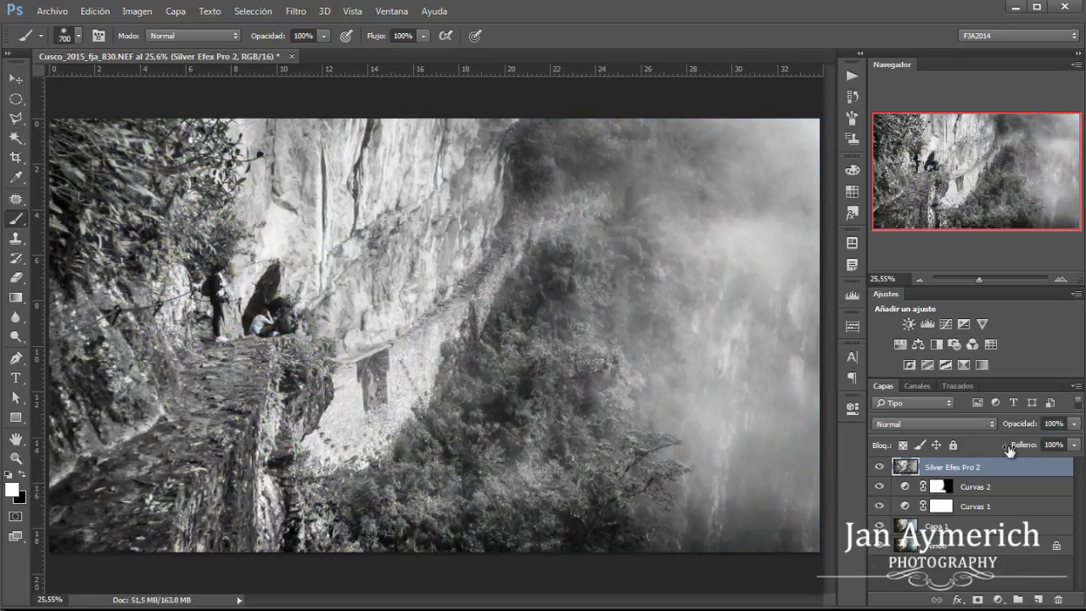
click(972, 422)
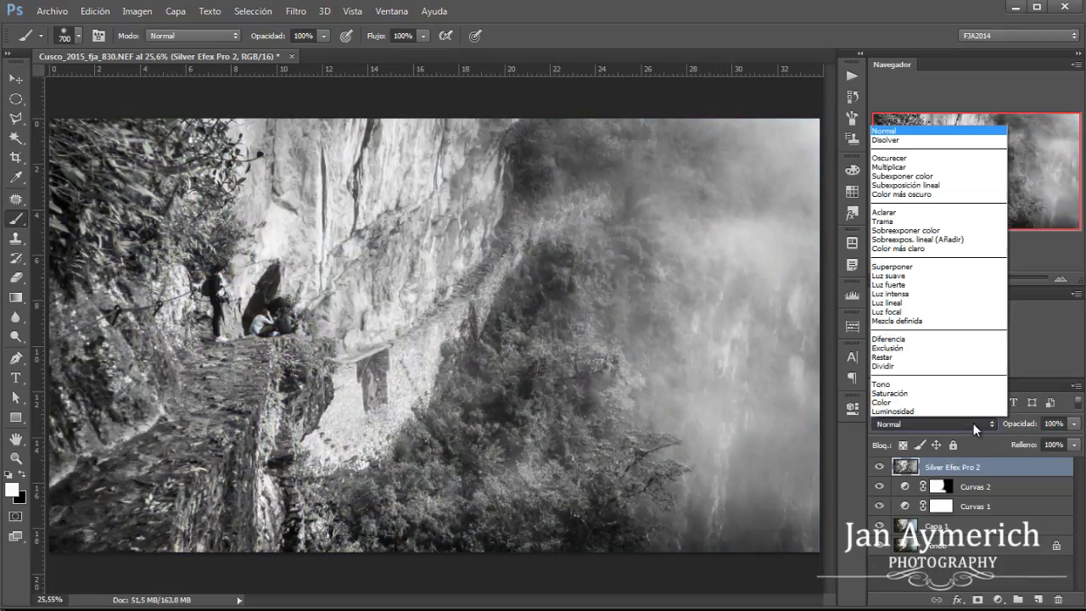
key(Escape)
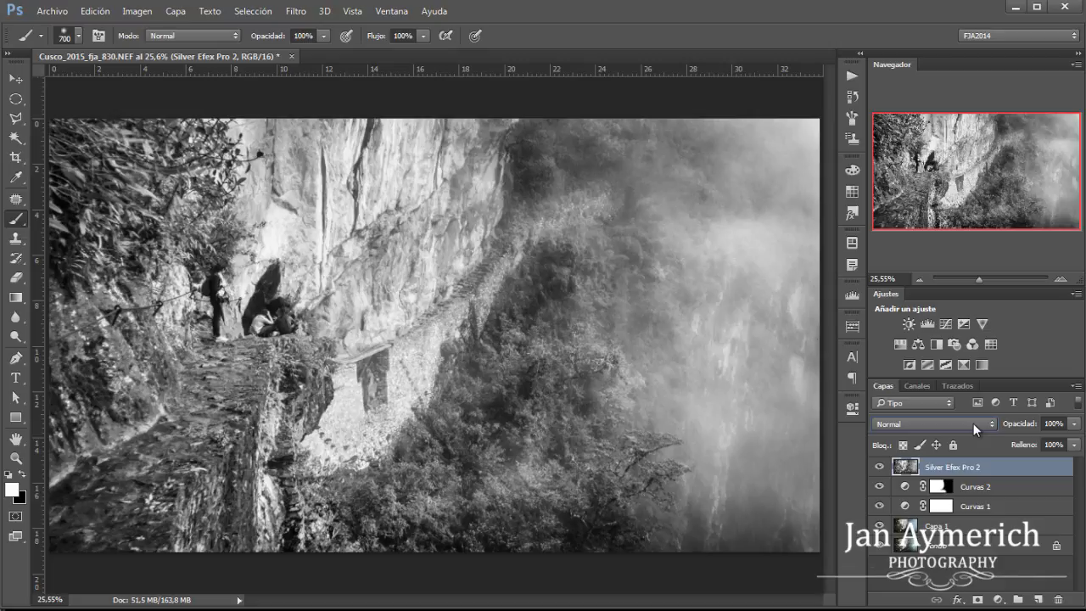
Try the Trama blend mode on the Silver Efex Pro 2 layer at 100% opacity, and Multiplicar at 34%
click(973, 424)
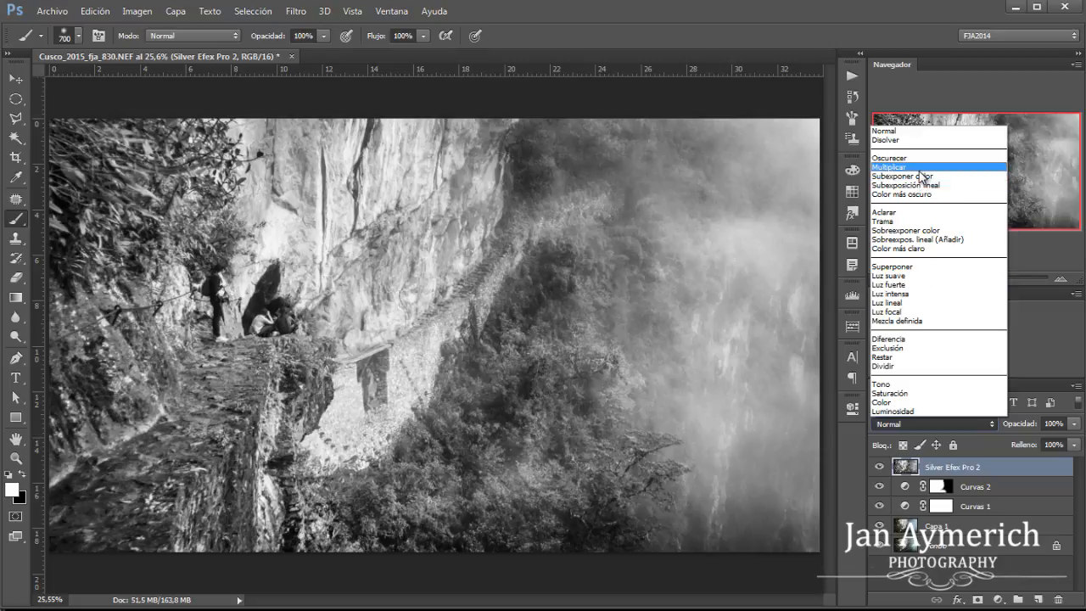
click(919, 221)
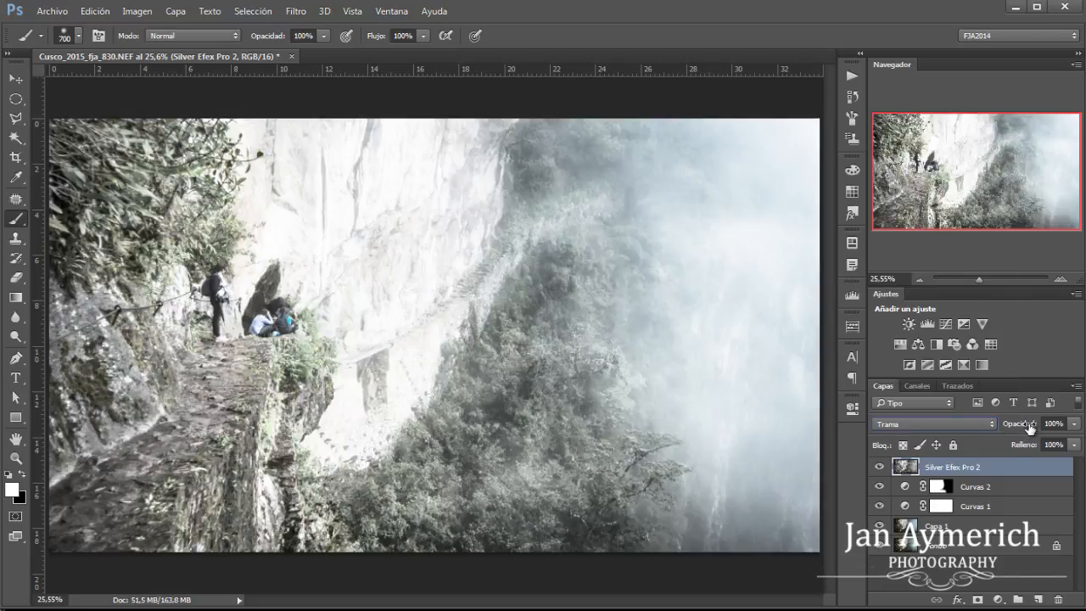
drag(1021, 430, 1076, 427)
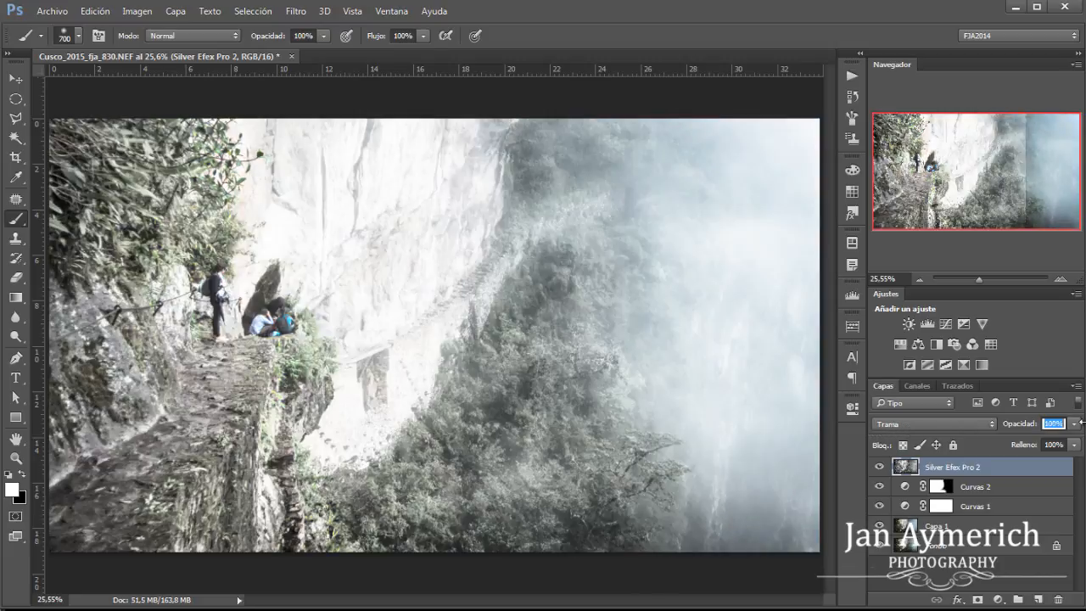
click(993, 427)
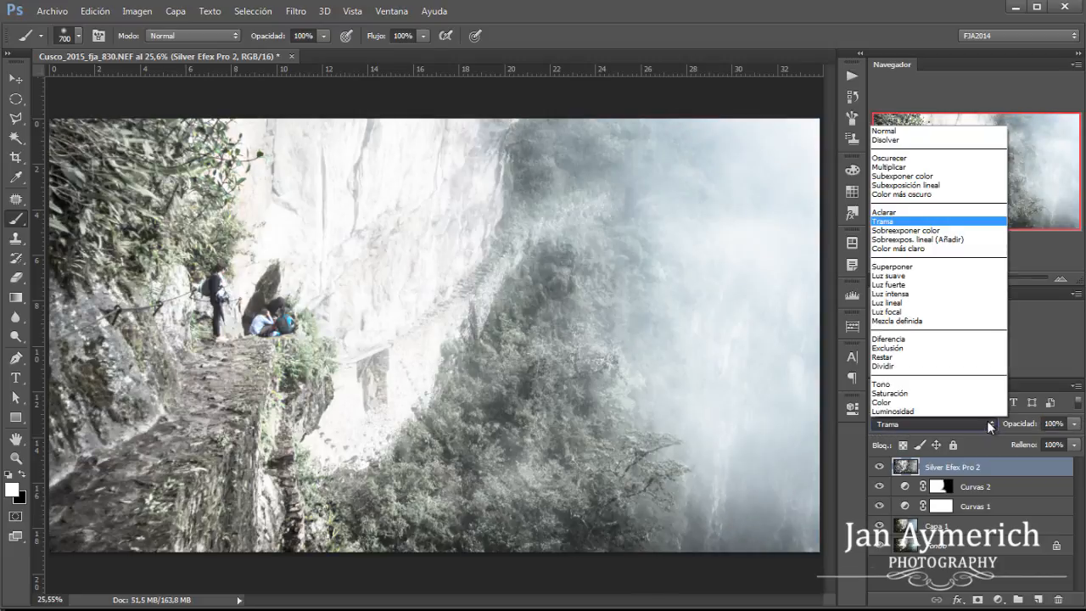
click(917, 168)
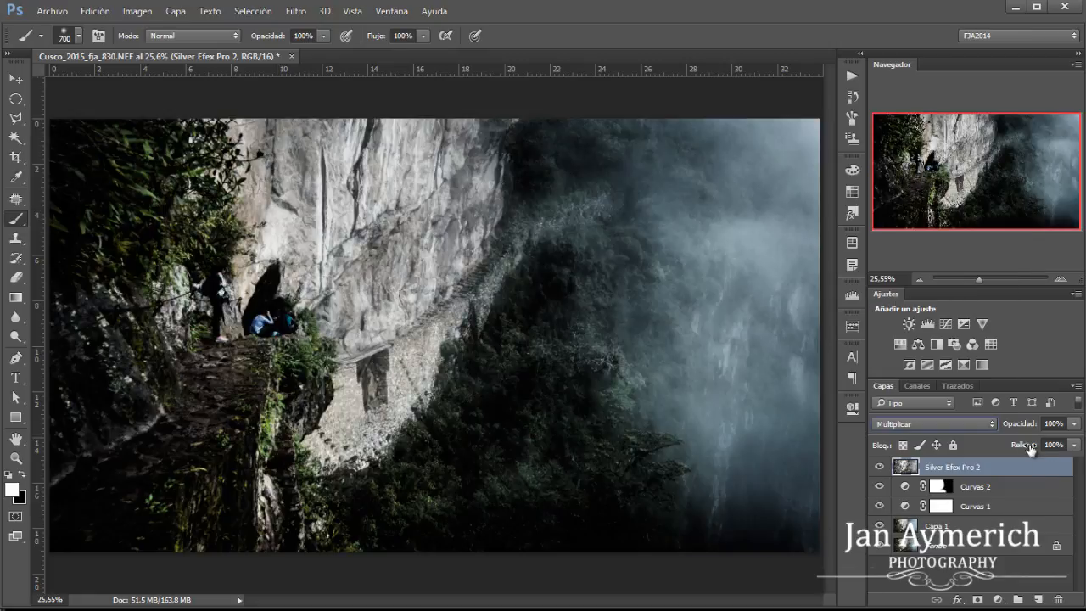
drag(1022, 427, 901, 428)
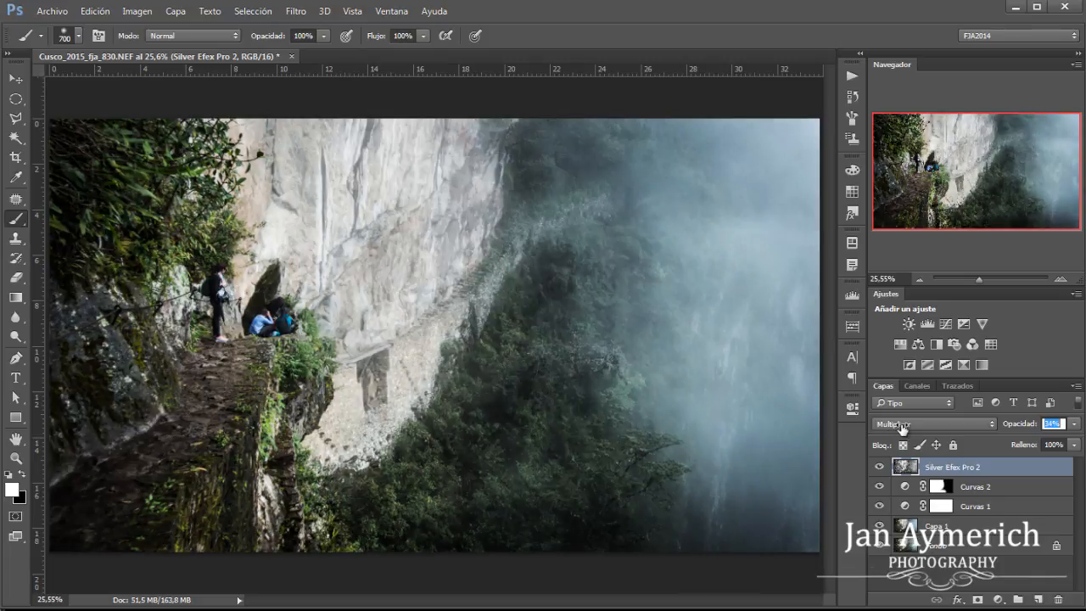
Try the blend modes Superponer and Luz suave on the Silver Efex Pro 2 layer
click(924, 424)
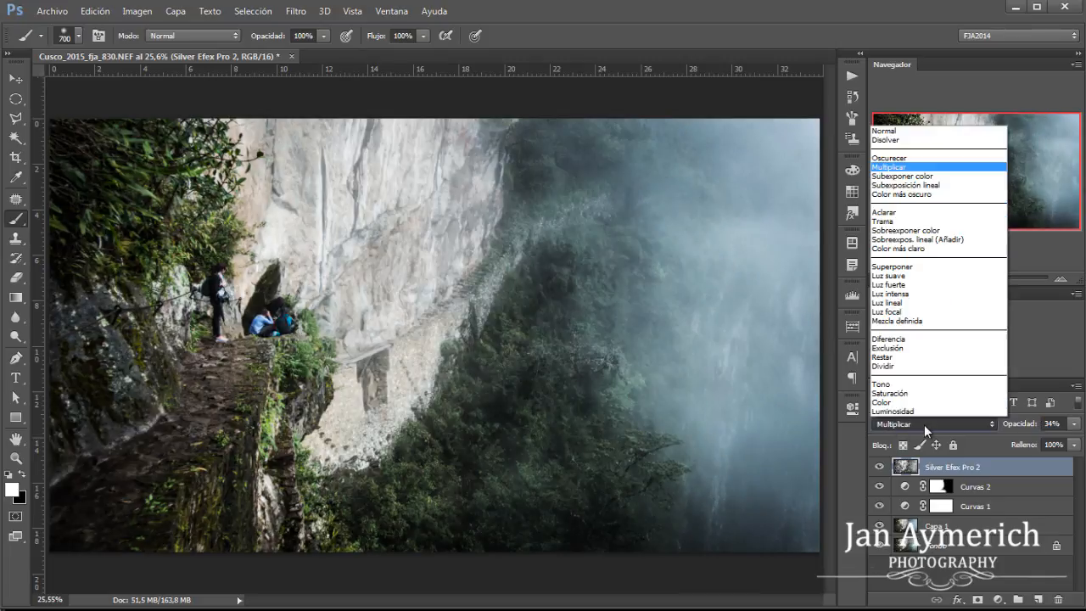
click(939, 268)
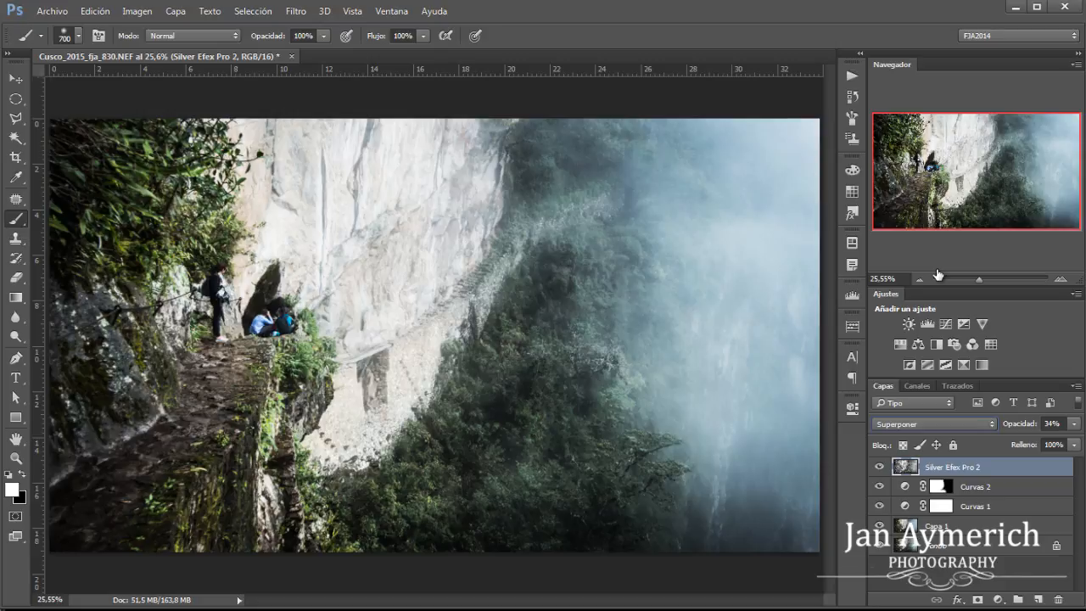
click(959, 426)
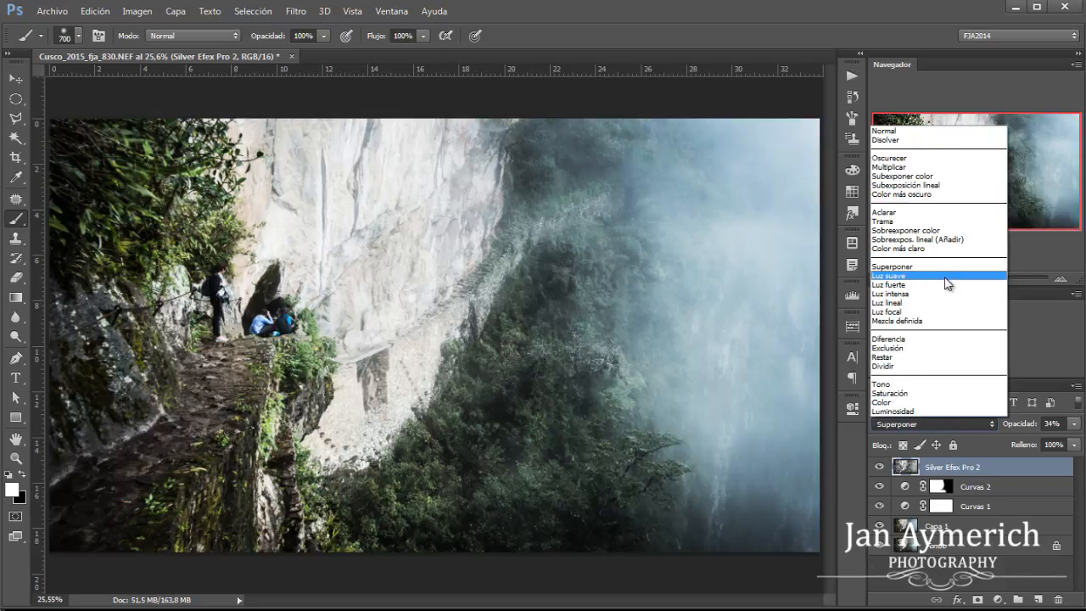
click(944, 277)
Set the Silver Efex Pro 2 layer to the Multiplicar blend mode with 50% opacity
click(967, 423)
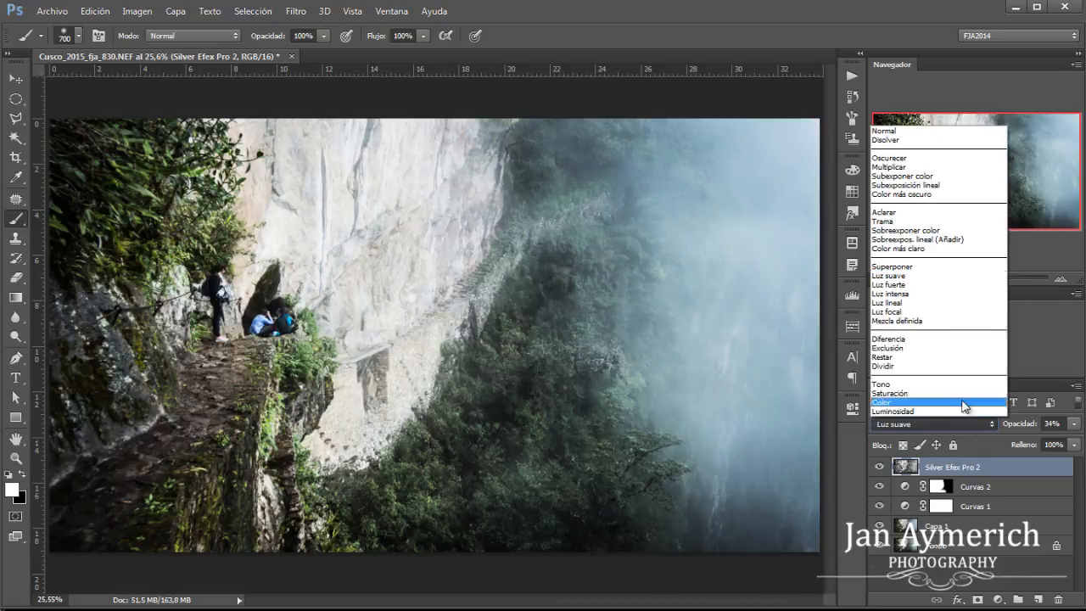
click(923, 167)
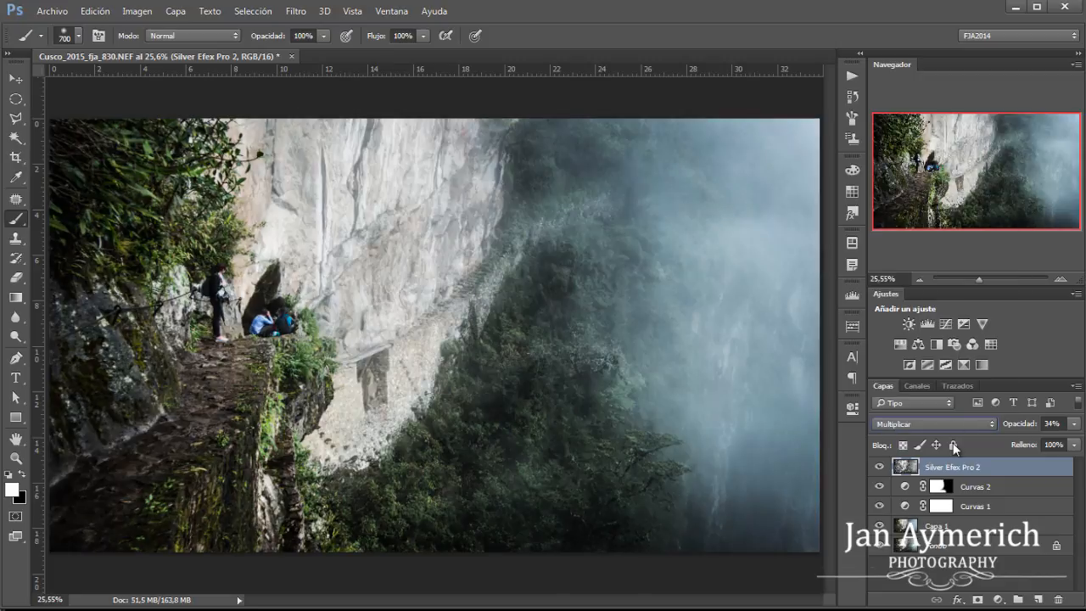
drag(1017, 424, 1079, 423)
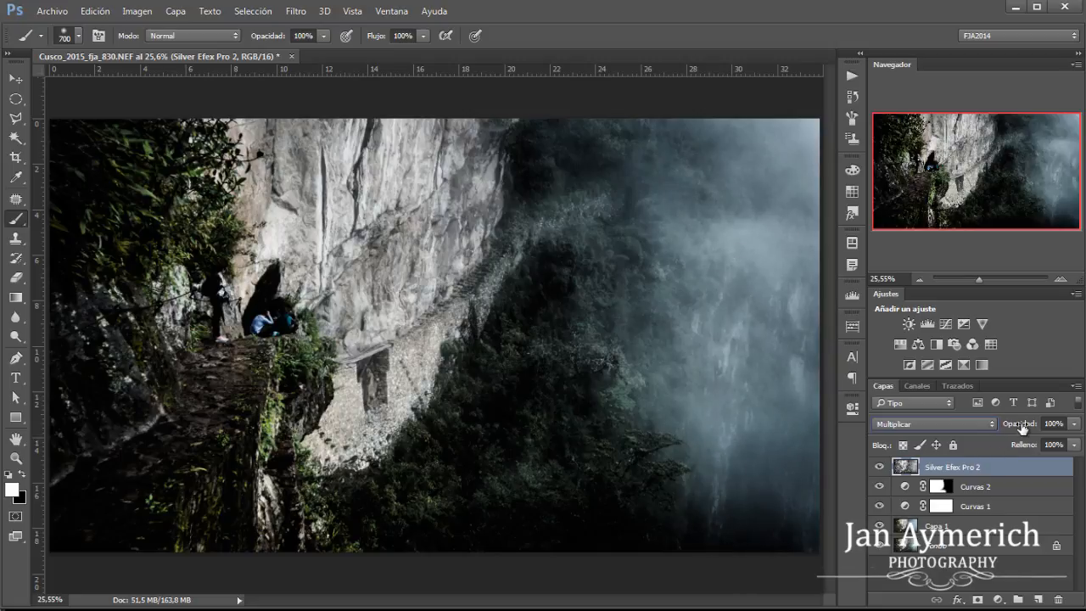
mouse_move(1022, 426)
mouse_down()
mouse_move(855, 440)
mouse_move(886, 436)
mouse_up()
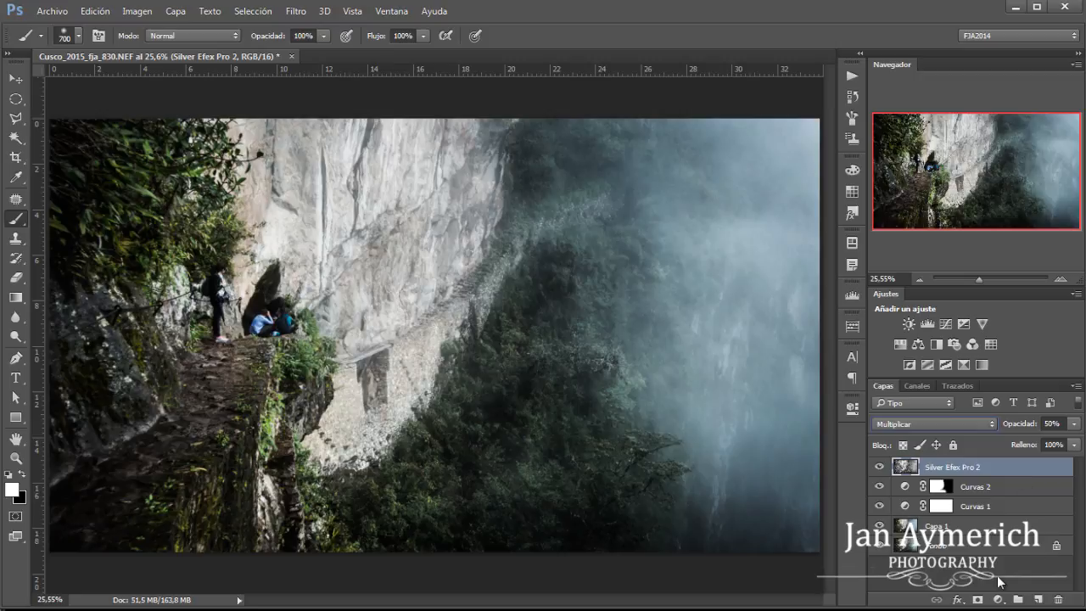
Add a white layer mask to the Silver Efex Pro 2 layer and set up a black brush at 30% opacity
click(978, 600)
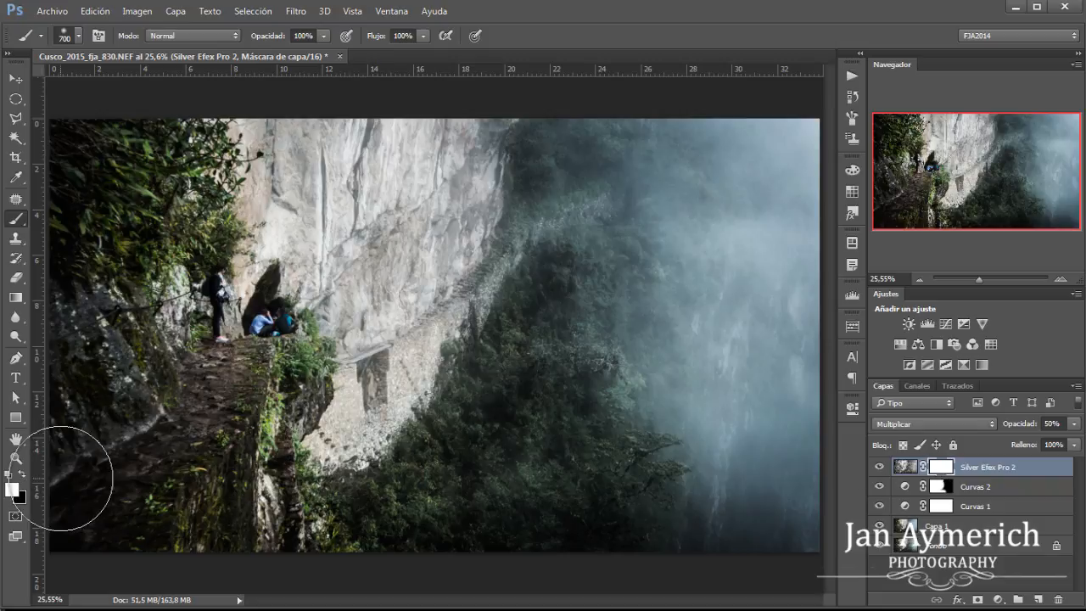
key(x)
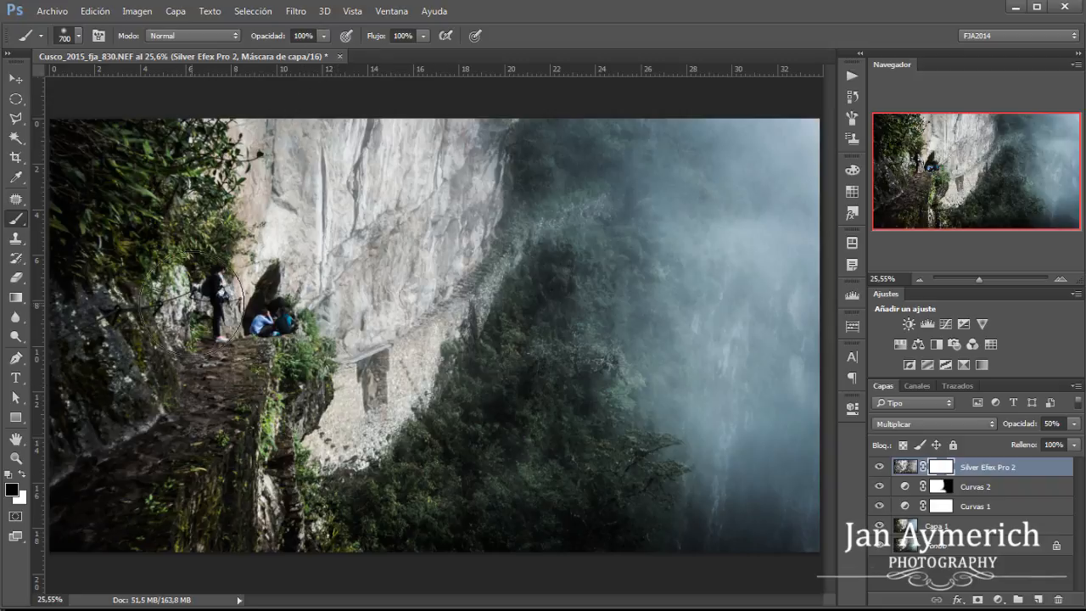
double_click(310, 36)
text(30)
key(Return)
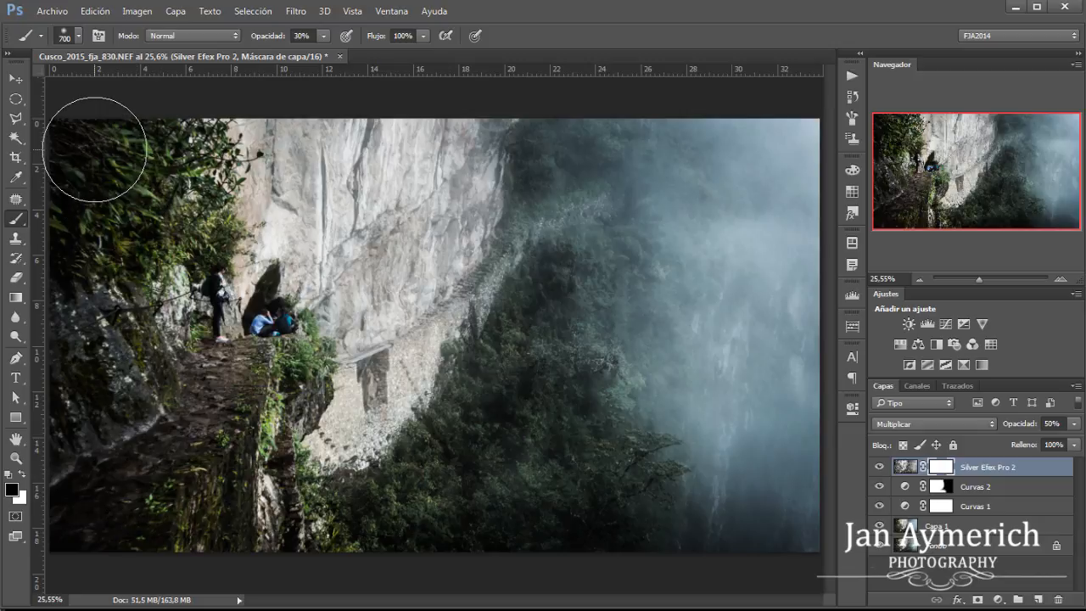
Paint on the mask over the left foliage, the stone trail and the lower forest to soften the darkening there
mouse_move(83, 139)
mouse_down()
mouse_move(164, 142)
mouse_move(179, 158)
mouse_move(136, 194)
mouse_move(120, 239)
mouse_move(177, 203)
mouse_move(139, 206)
mouse_move(134, 260)
mouse_move(207, 189)
mouse_move(153, 202)
mouse_move(86, 430)
mouse_move(127, 452)
mouse_move(195, 378)
mouse_move(226, 400)
mouse_move(131, 491)
mouse_move(166, 535)
mouse_move(226, 450)
mouse_move(258, 472)
mouse_move(238, 520)
mouse_up()
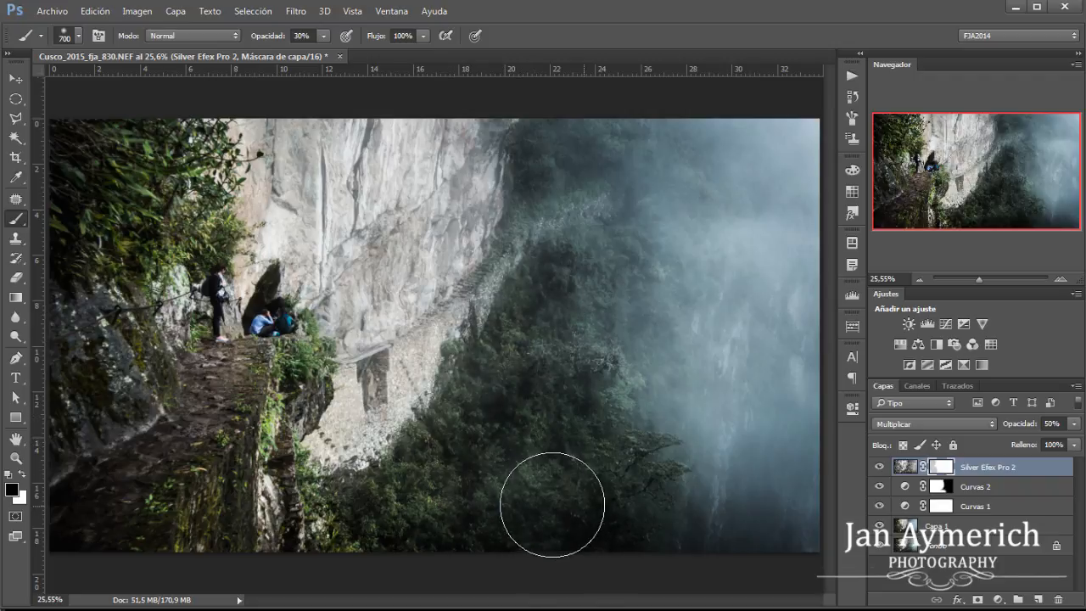
mouse_move(161, 501)
mouse_down()
mouse_move(210, 447)
mouse_move(225, 395)
mouse_move(193, 436)
mouse_move(189, 506)
mouse_move(191, 466)
mouse_move(246, 475)
mouse_move(258, 426)
mouse_up()
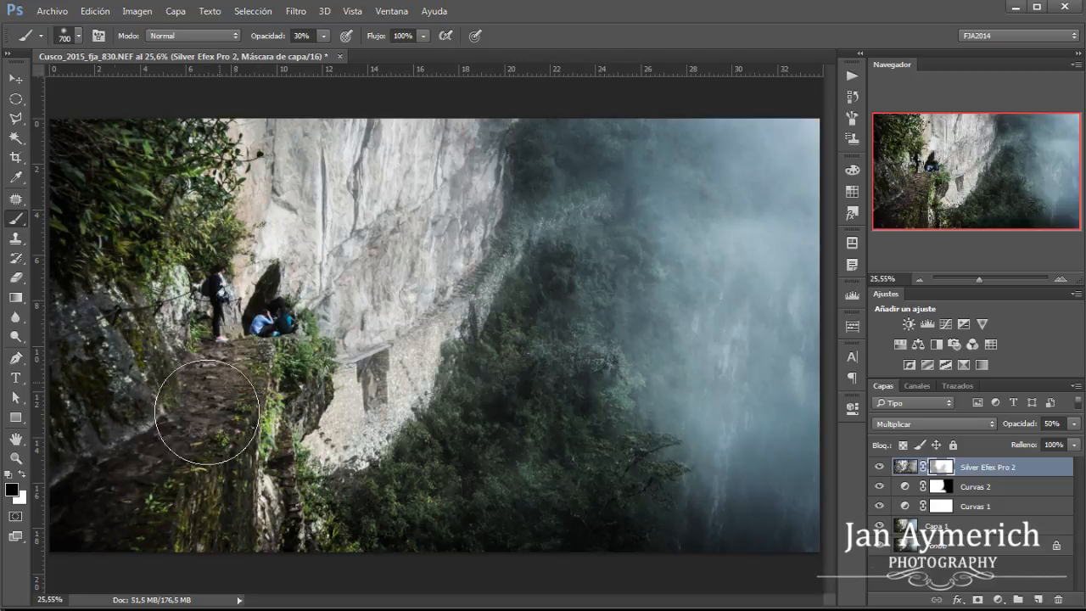
drag(468, 421, 381, 535)
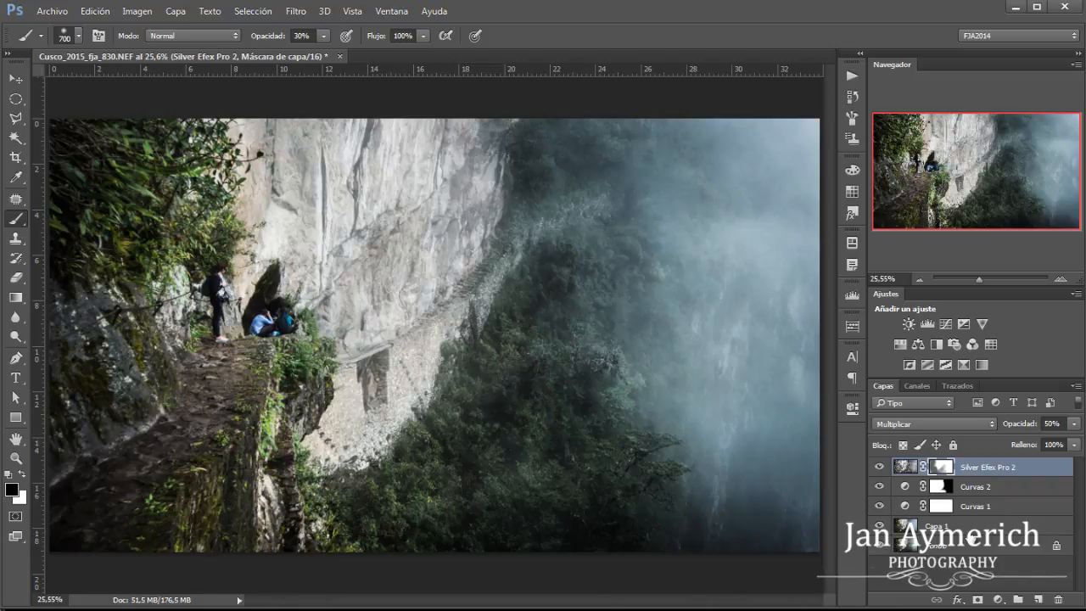
Add a Curves adjustment layer above the Silver Efex Pro 2 layer and raise its midtones to brighten the photo
click(948, 325)
drag(732, 504, 725, 497)
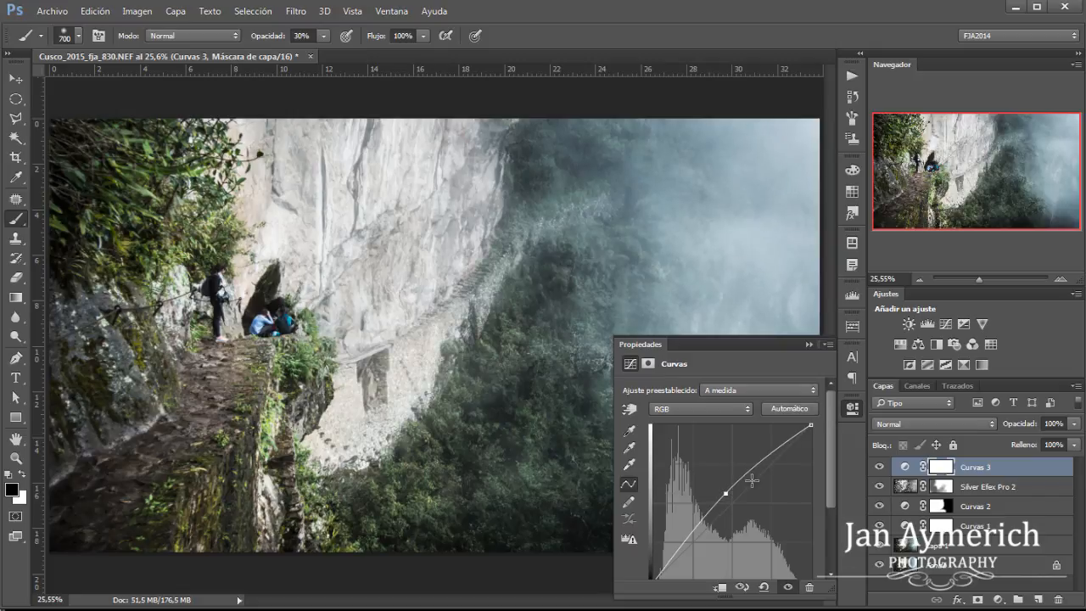
Paint black at 30% opacity on the top Curves layer's mask over the pale rock wall and adjoining forest to reduce the brightening
click(809, 344)
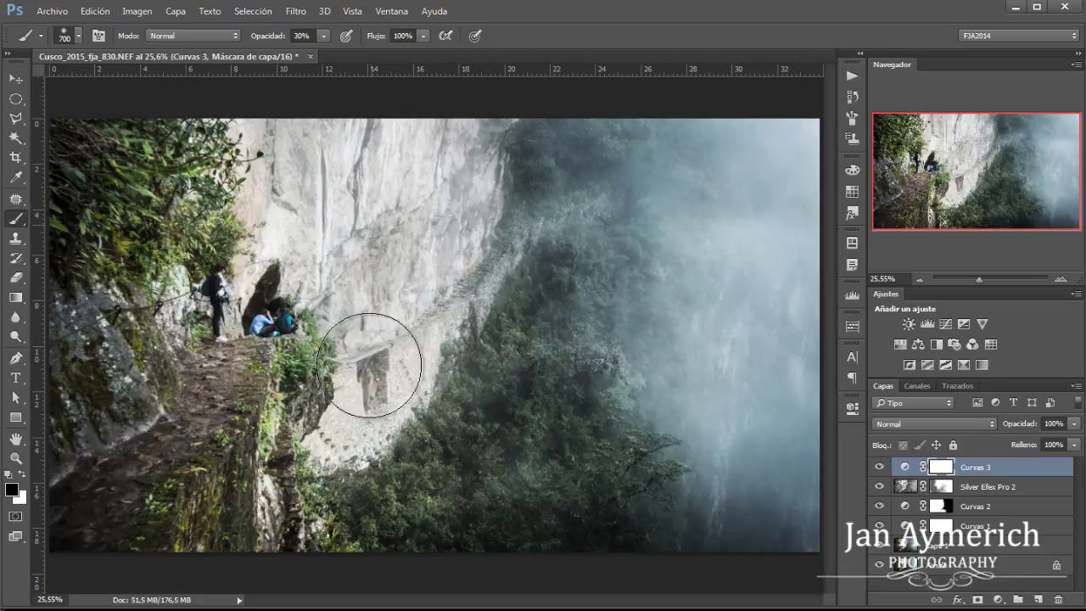
mouse_move(334, 158)
mouse_down()
mouse_move(297, 237)
mouse_move(355, 204)
mouse_up()
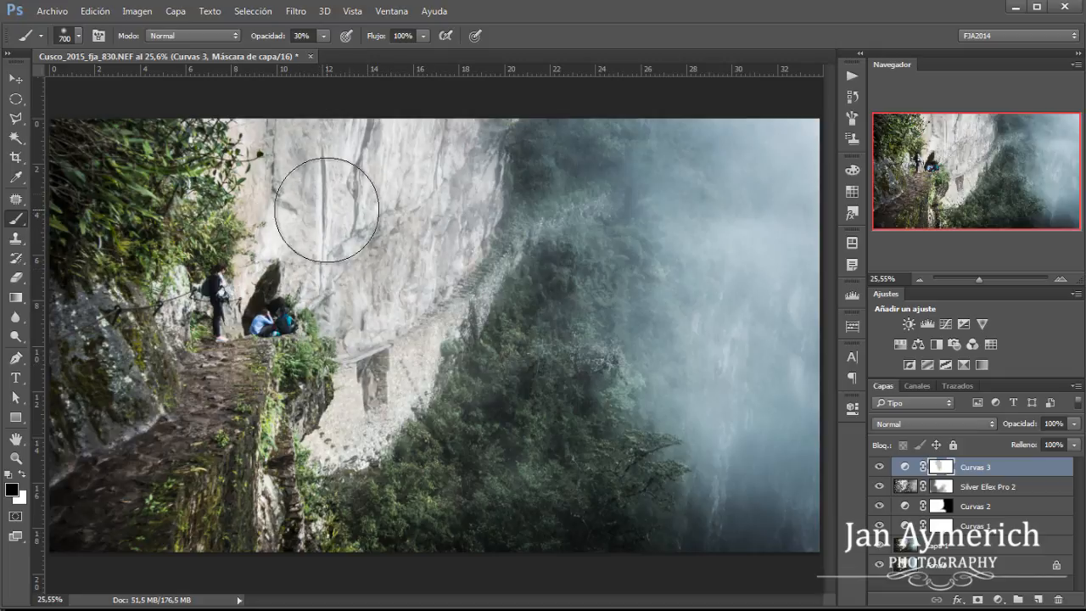
mouse_move(379, 344)
mouse_down()
mouse_move(448, 318)
mouse_move(303, 211)
mouse_move(330, 180)
mouse_up()
mouse_move(362, 279)
mouse_down()
mouse_move(407, 364)
mouse_move(394, 392)
mouse_move(374, 374)
mouse_move(402, 342)
mouse_move(383, 386)
mouse_move(480, 229)
mouse_move(473, 204)
mouse_move(348, 136)
mouse_move(338, 164)
mouse_move(372, 256)
mouse_move(370, 314)
mouse_move(430, 275)
mouse_move(392, 346)
mouse_move(446, 221)
mouse_move(354, 330)
mouse_move(349, 257)
mouse_move(257, 278)
mouse_move(264, 167)
mouse_move(418, 189)
mouse_move(441, 155)
mouse_move(469, 186)
mouse_up()
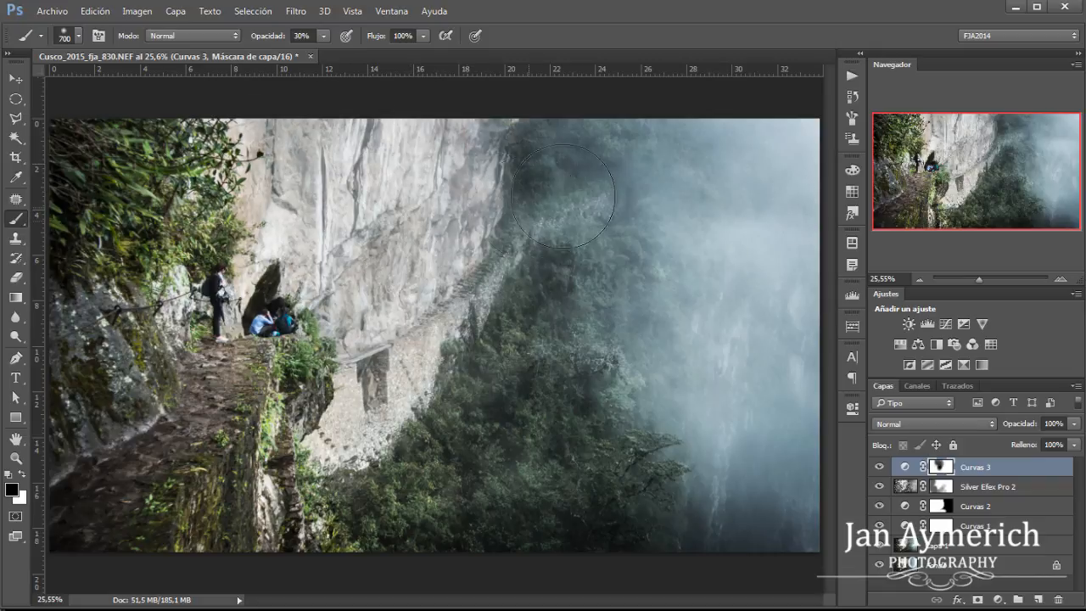
mouse_move(367, 373)
mouse_down()
mouse_move(414, 341)
mouse_move(375, 371)
mouse_move(391, 280)
mouse_move(311, 249)
mouse_move(289, 219)
mouse_move(385, 175)
mouse_up()
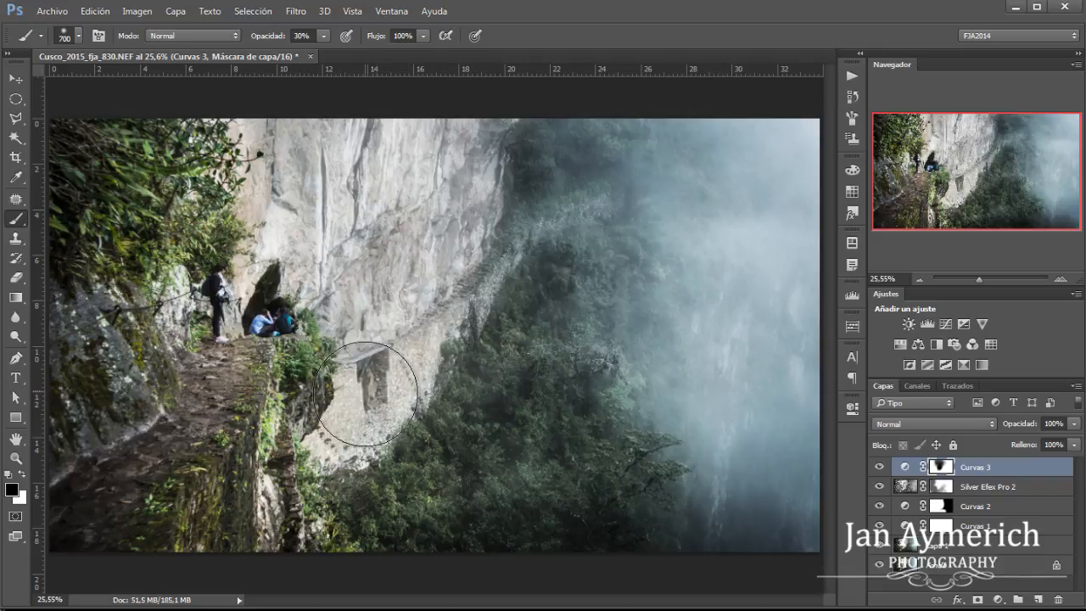
mouse_move(444, 464)
mouse_down()
mouse_move(440, 505)
mouse_move(520, 506)
mouse_move(479, 489)
mouse_up()
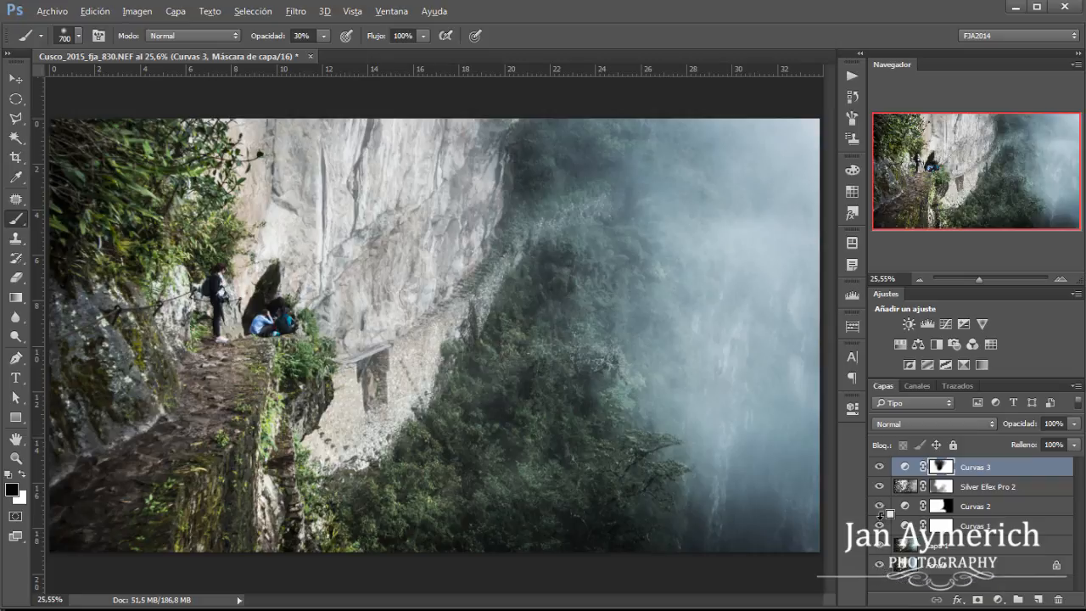
Compare the photo before and after editing by hiding and restoring all layers above the background repeatedly
alt+click(879, 567)
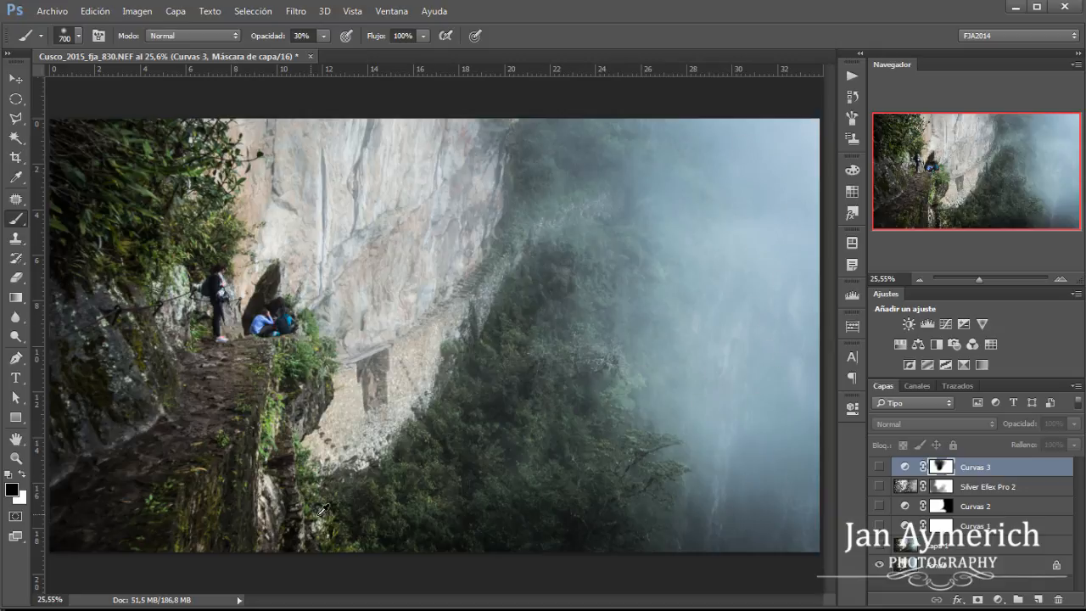
alt+click(877, 566)
alt+click(877, 568)
alt+click(877, 568)
alt+click(877, 567)
alt+click(877, 567)
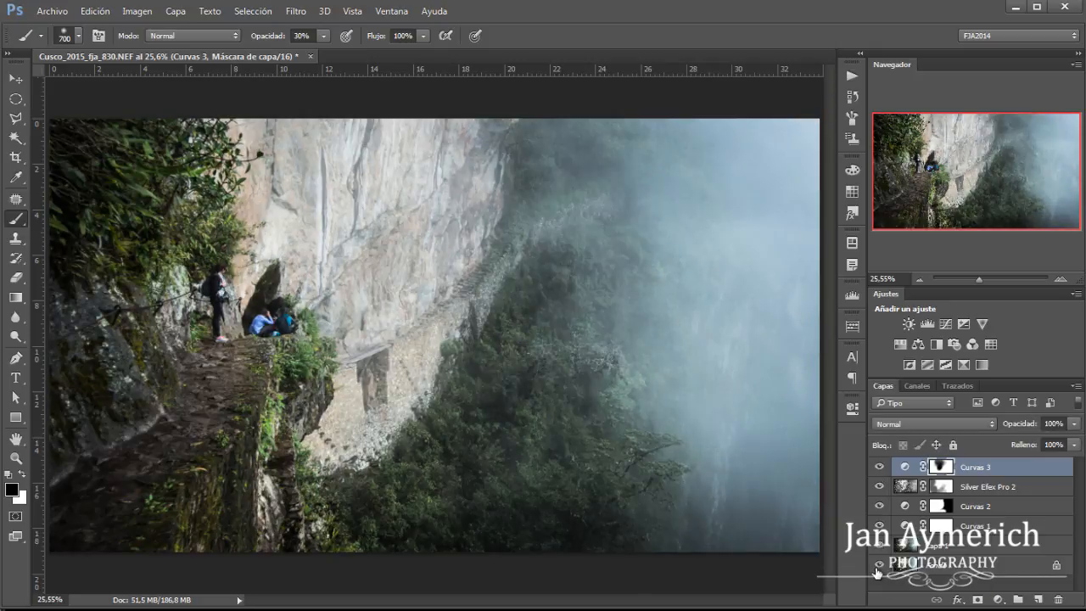
alt+click(877, 566)
alt+click(877, 566)
alt+click(877, 567)
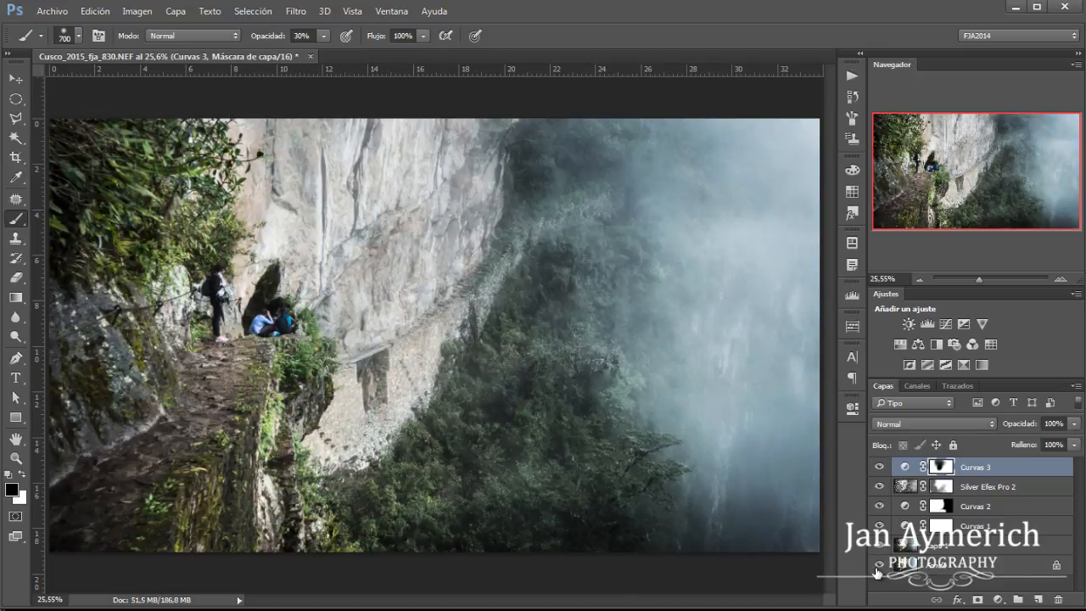
alt+click(877, 566)
alt+click(877, 567)
alt+click(877, 567)
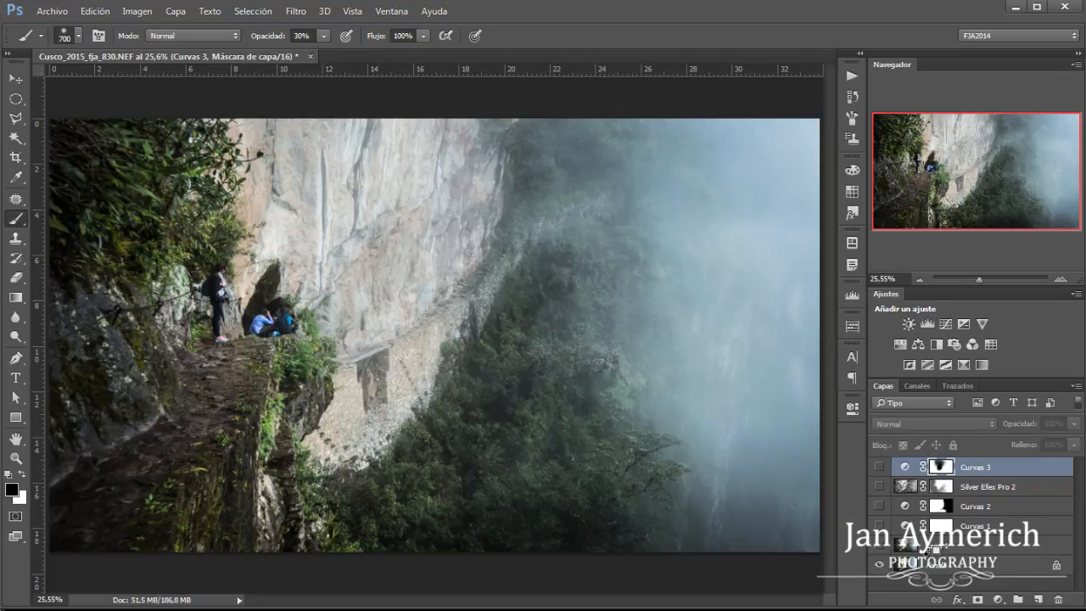
alt+click(879, 566)
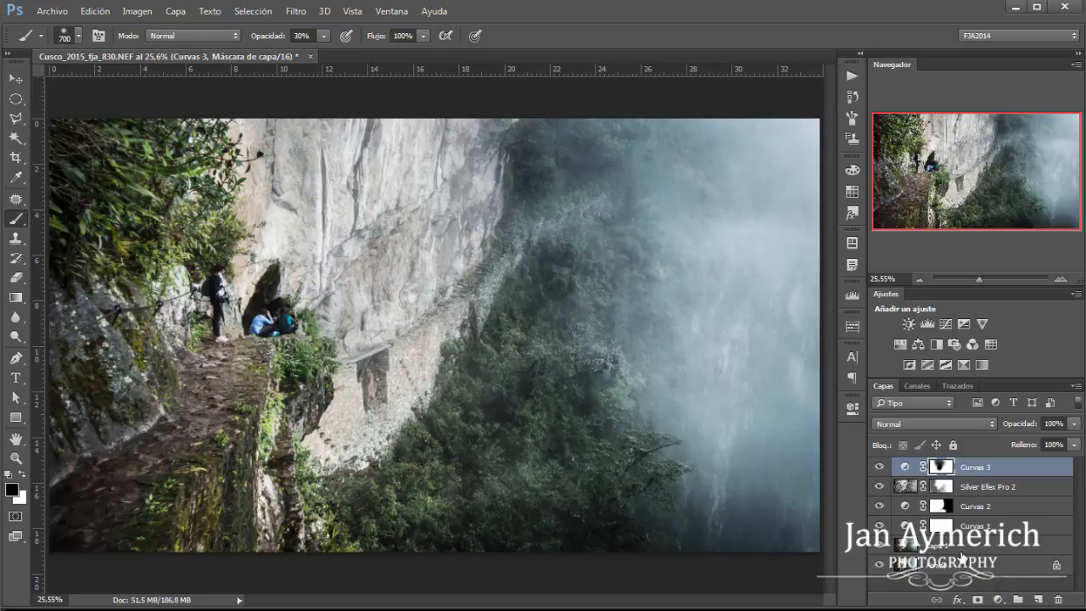
Create a new empty layer above the top Curves layer and choose the 520 px photographer's signature brush preset
click(1038, 598)
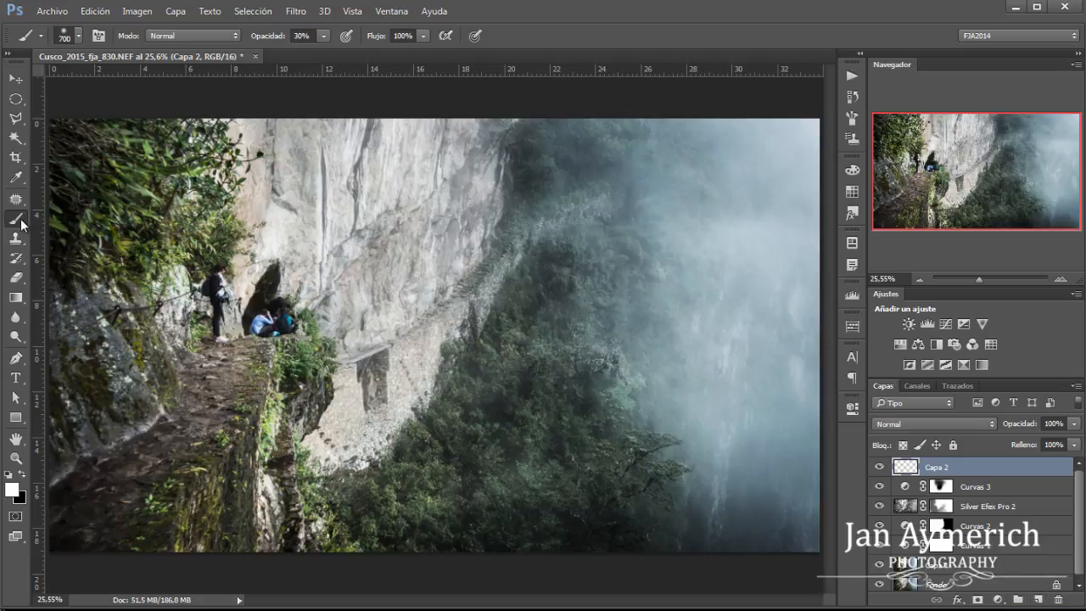
click(80, 39)
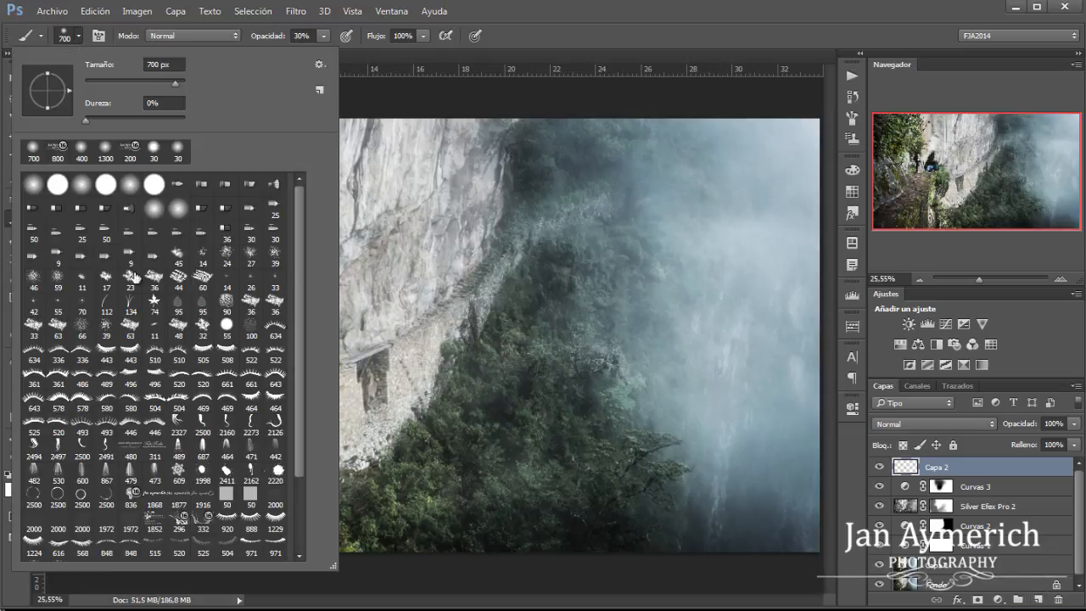
scroll(214, 444, down, 3)
scroll(182, 474, down, 1)
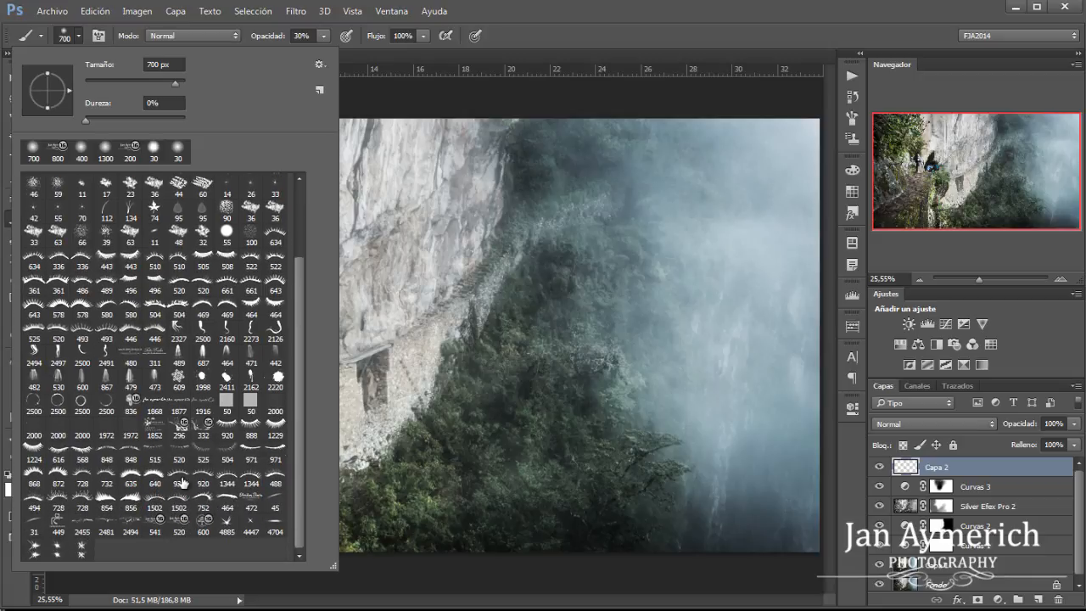
click(177, 525)
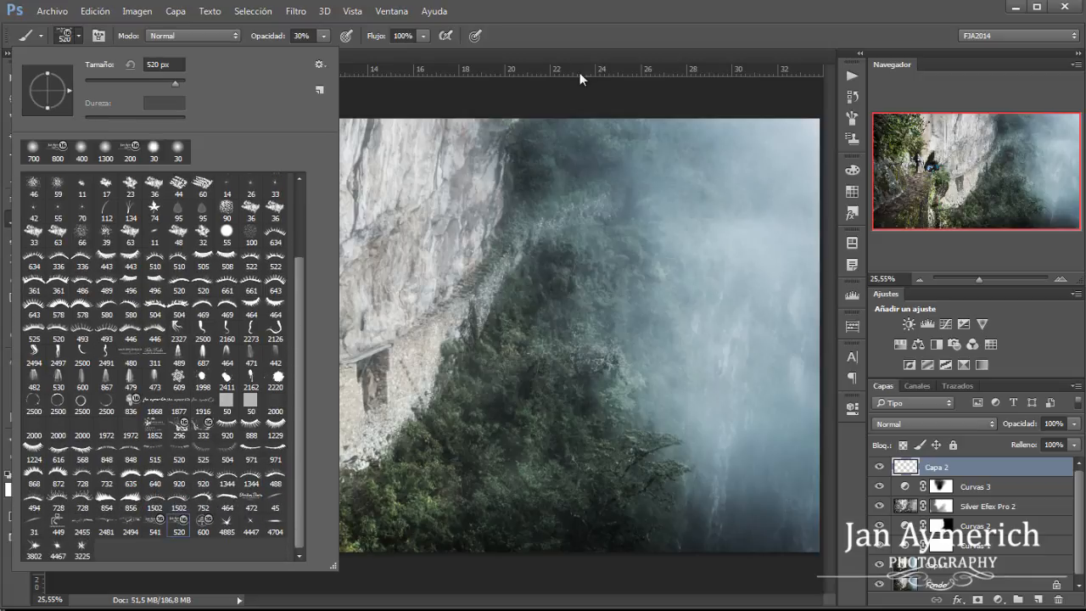
Enlarge the signature brush to 800 px at 100% opacity and stamp it once in white on the fog in the photo's upper-right corner
click(578, 36)
key(bracketright)
key(bracketright)
key(bracketright)
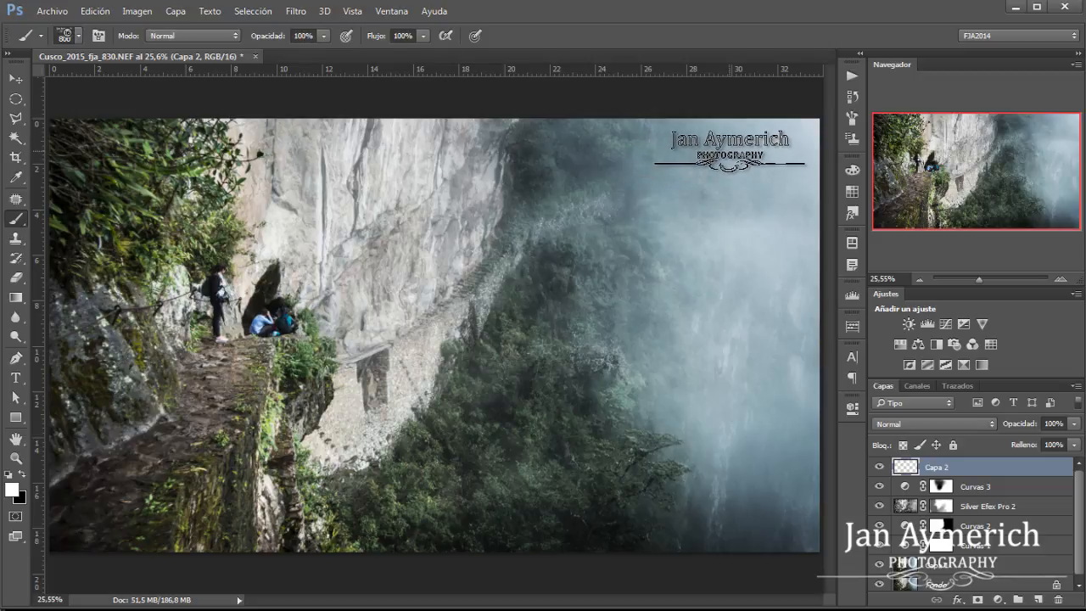
click(735, 150)
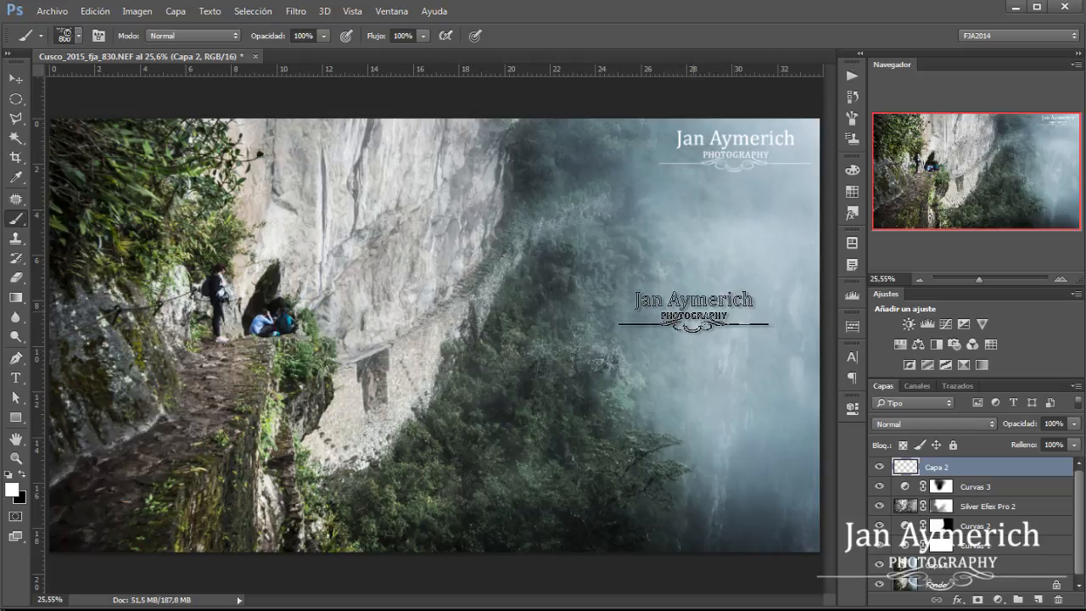
Apply the saved drop shadow (Sombra paralela) style preset to the signature layer
double_click(1041, 472)
drag(256, 221, 223, 218)
click(184, 243)
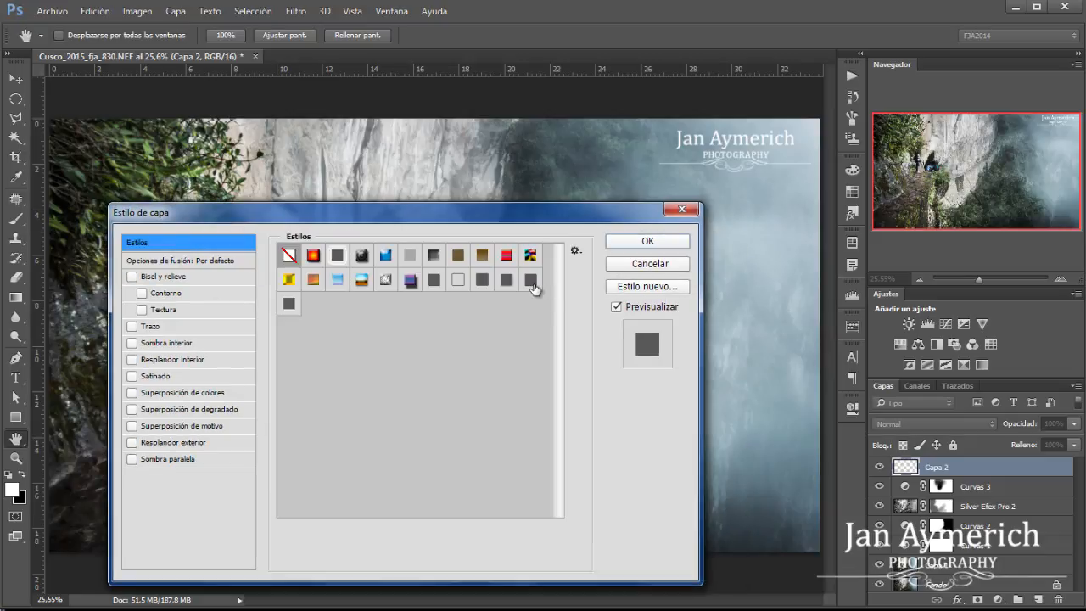
click(531, 283)
click(637, 241)
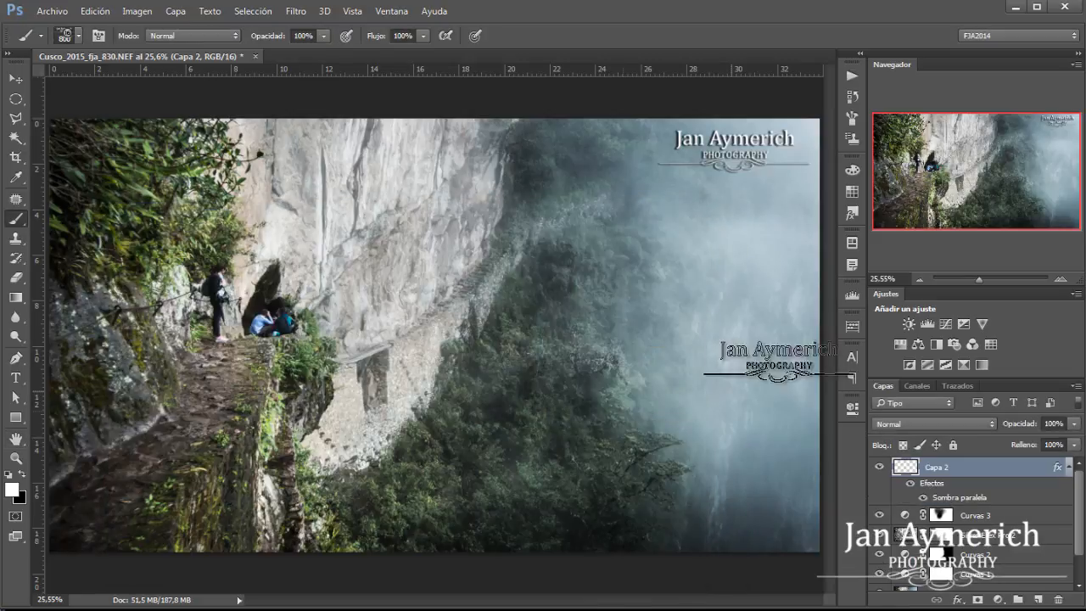